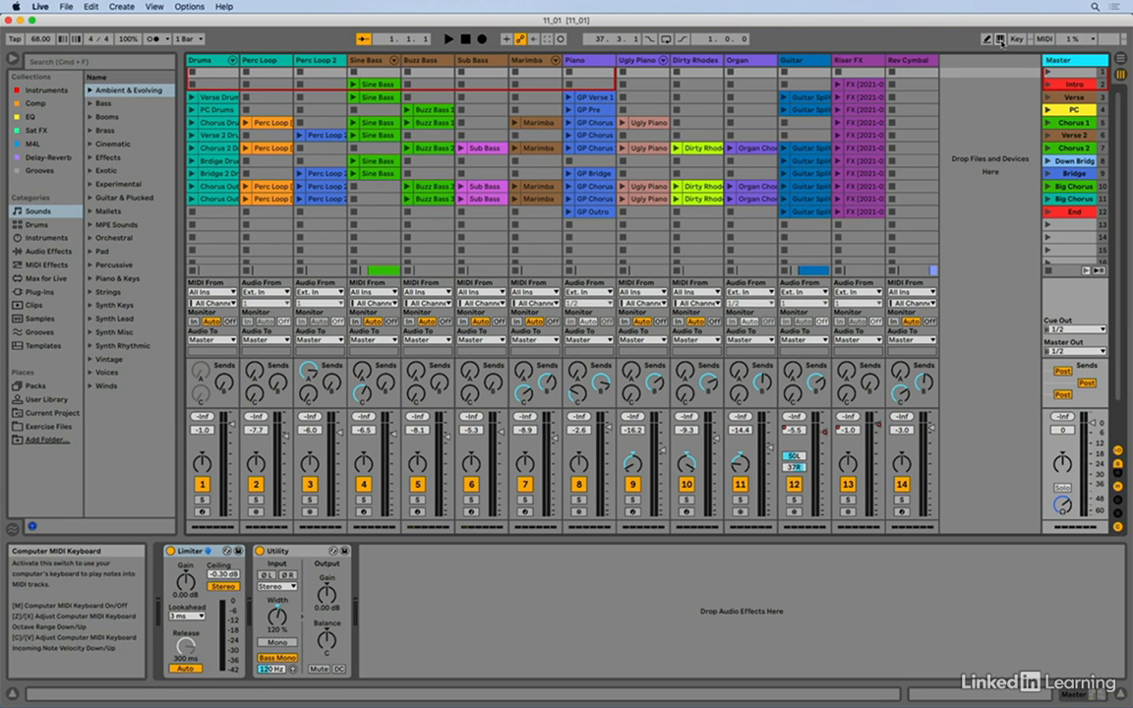
- Switch the computer MIDI keyboard on and off, and do the same with Key Map Mode
left_click(999, 40)
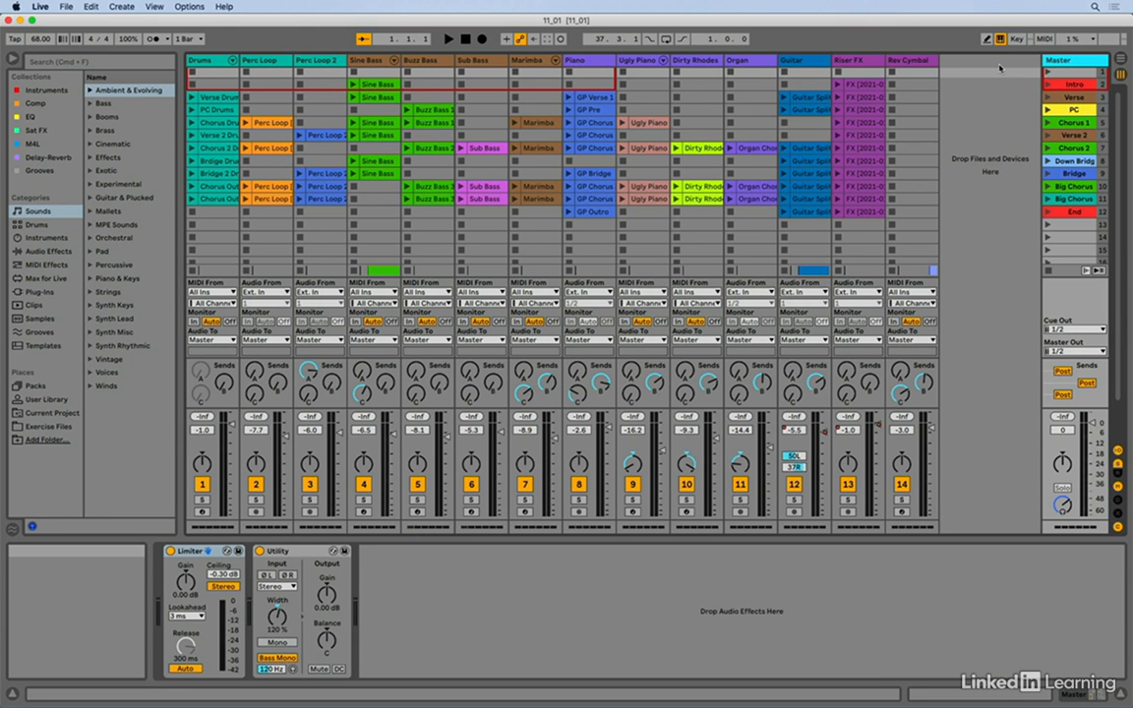
key("m")
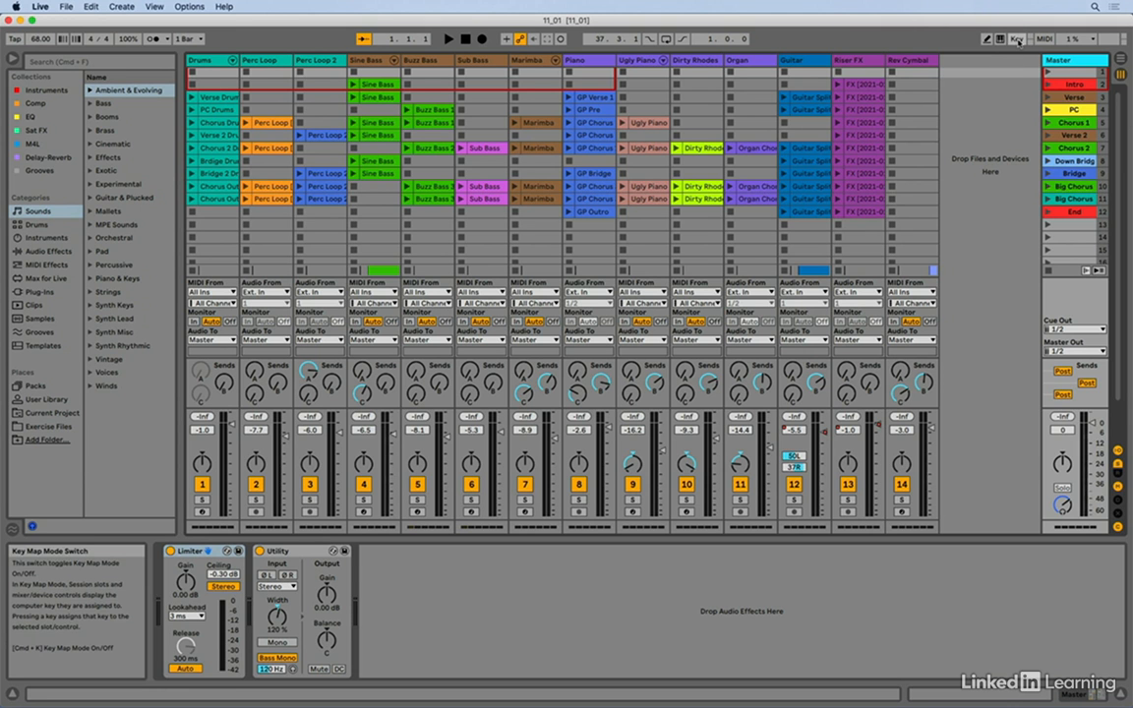
left_click(1017, 40)
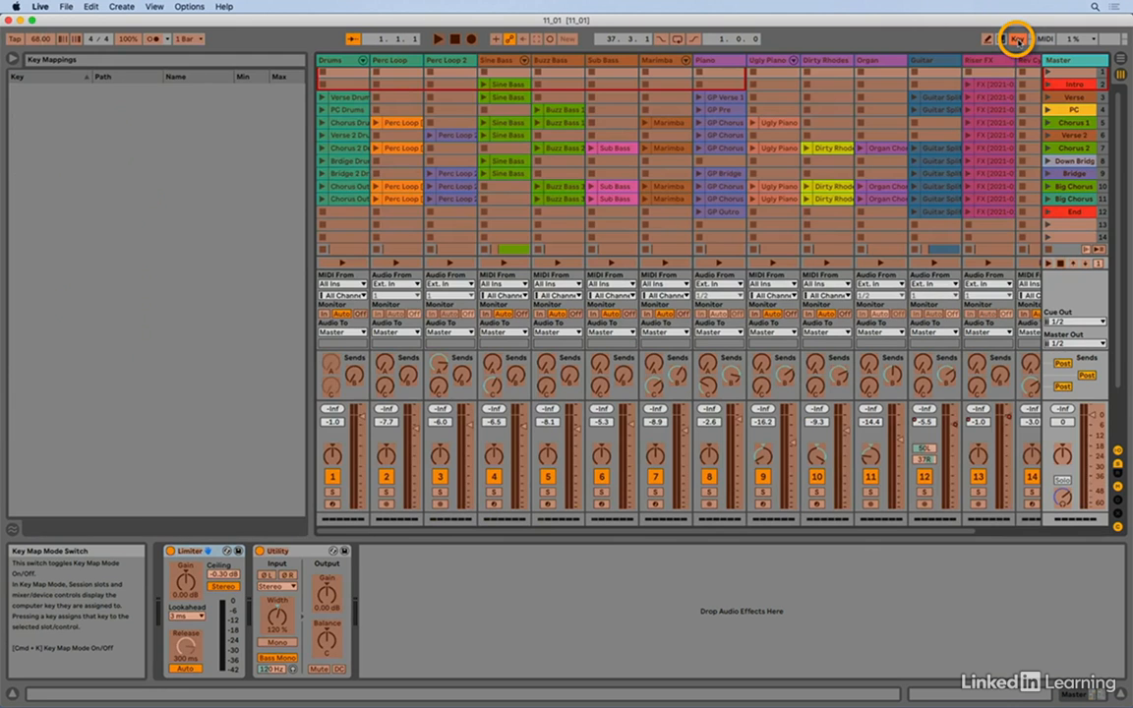
left_click(1018, 40)
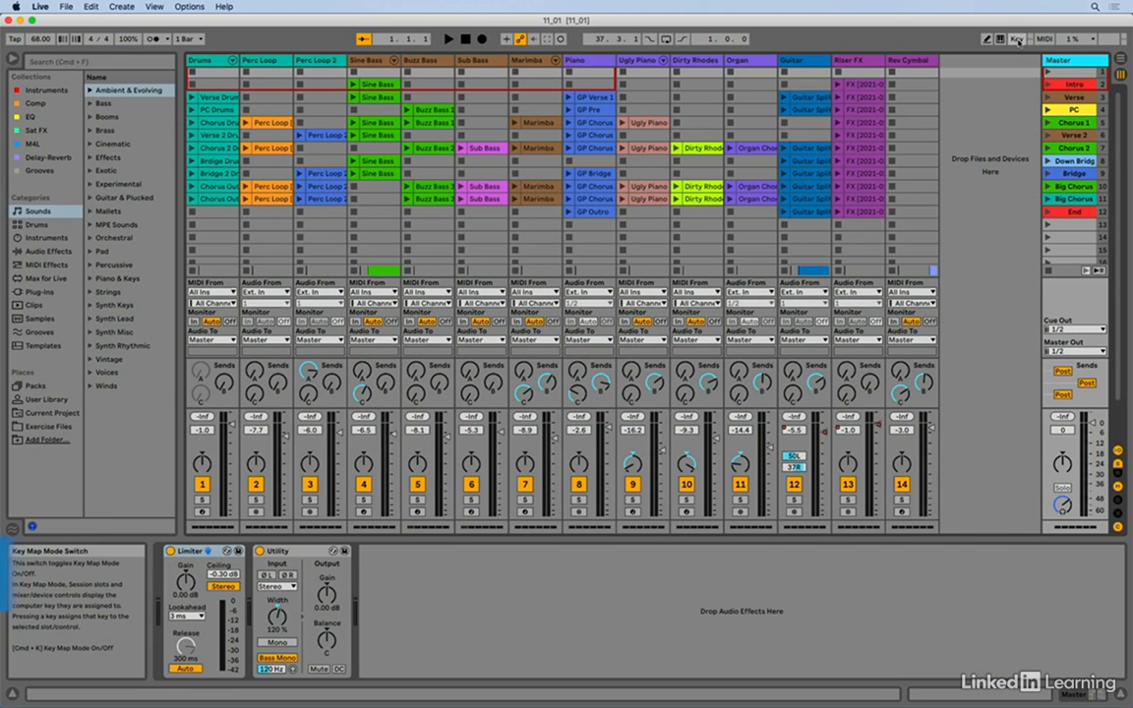
- In Key Map Mode, assign T to Tap Tempo and K to the metronome switch
key("super+k")
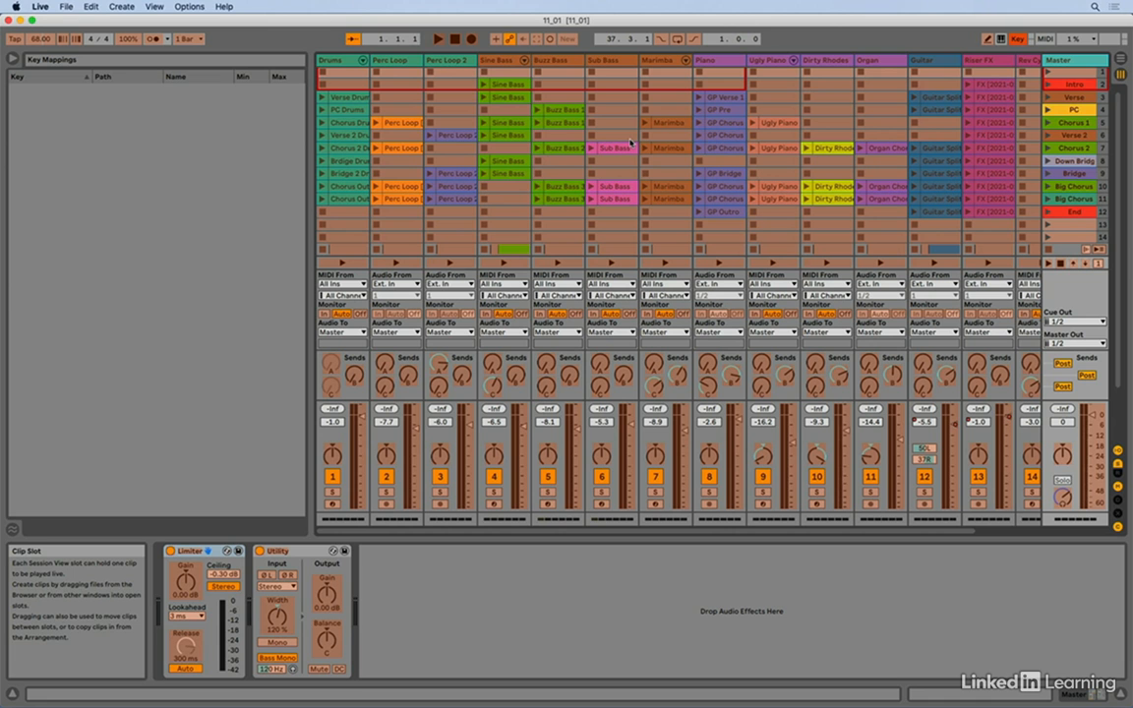
left_click(13, 39)
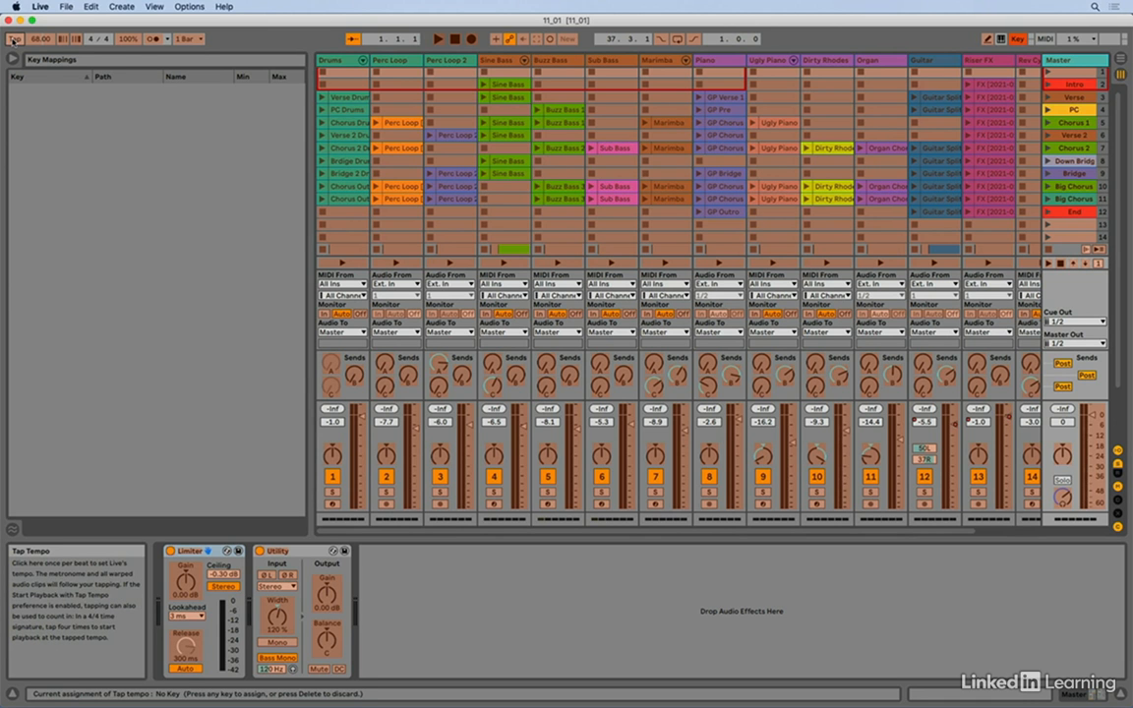
key("t")
left_click(153, 39)
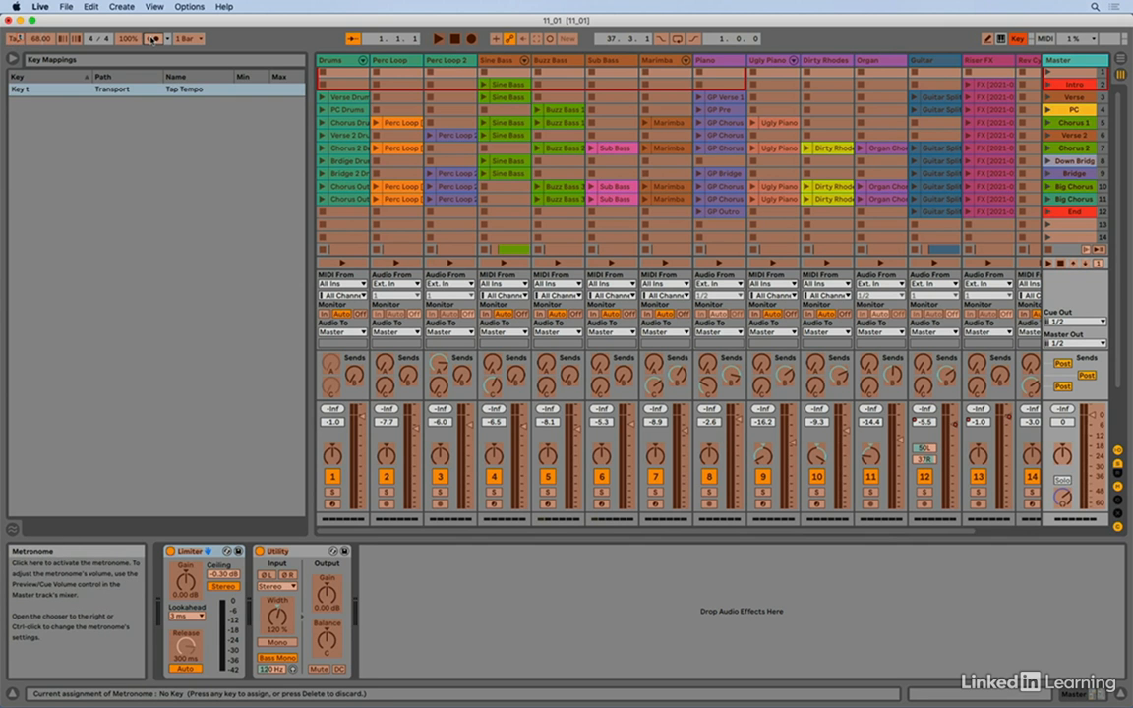
key("k")
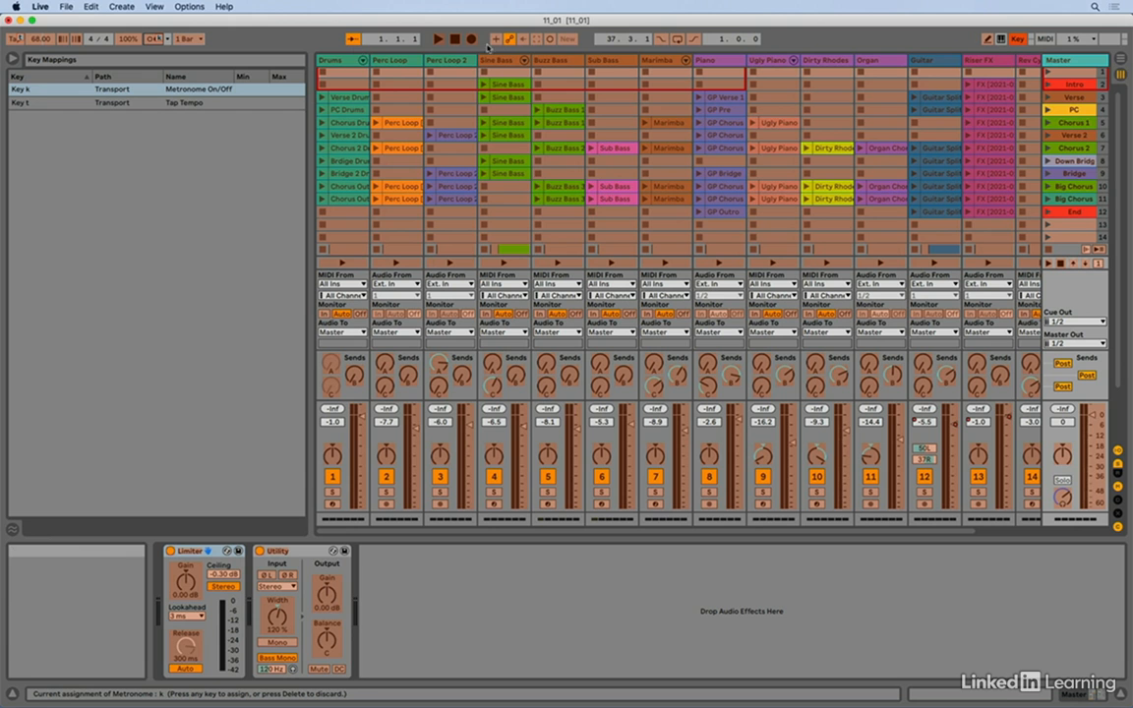
- Assign P to Punch In and C to the Master track's Stop Clips control, and leave Key Map Mode
left_click(660, 39)
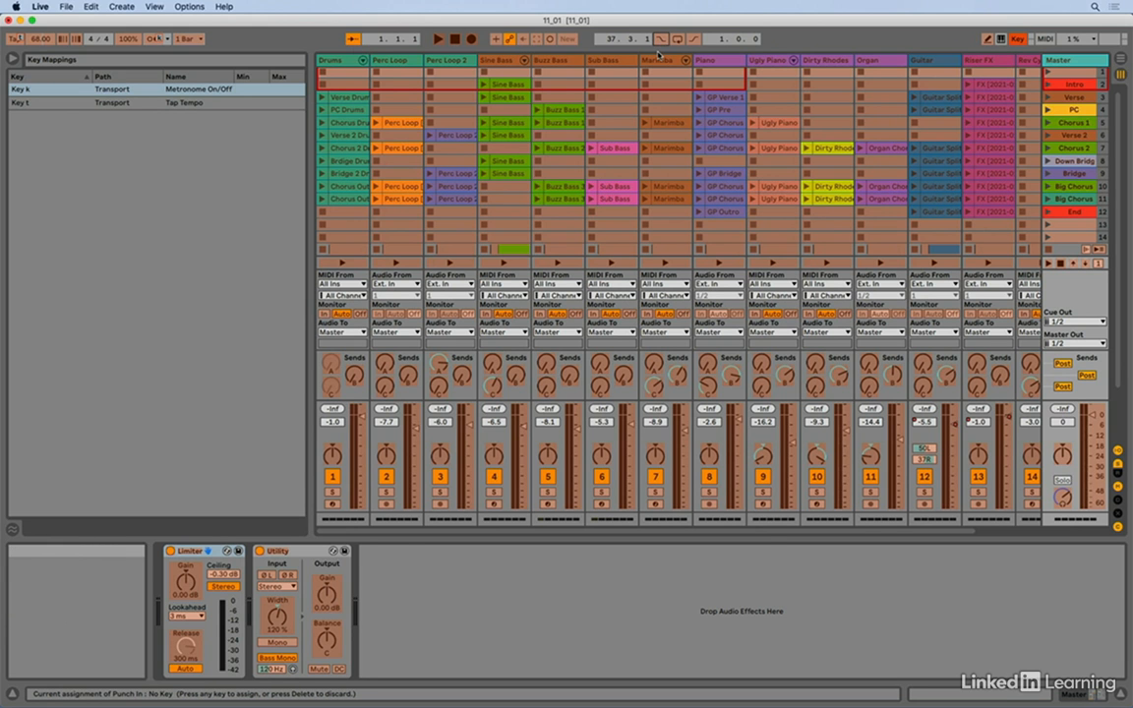
key("p")
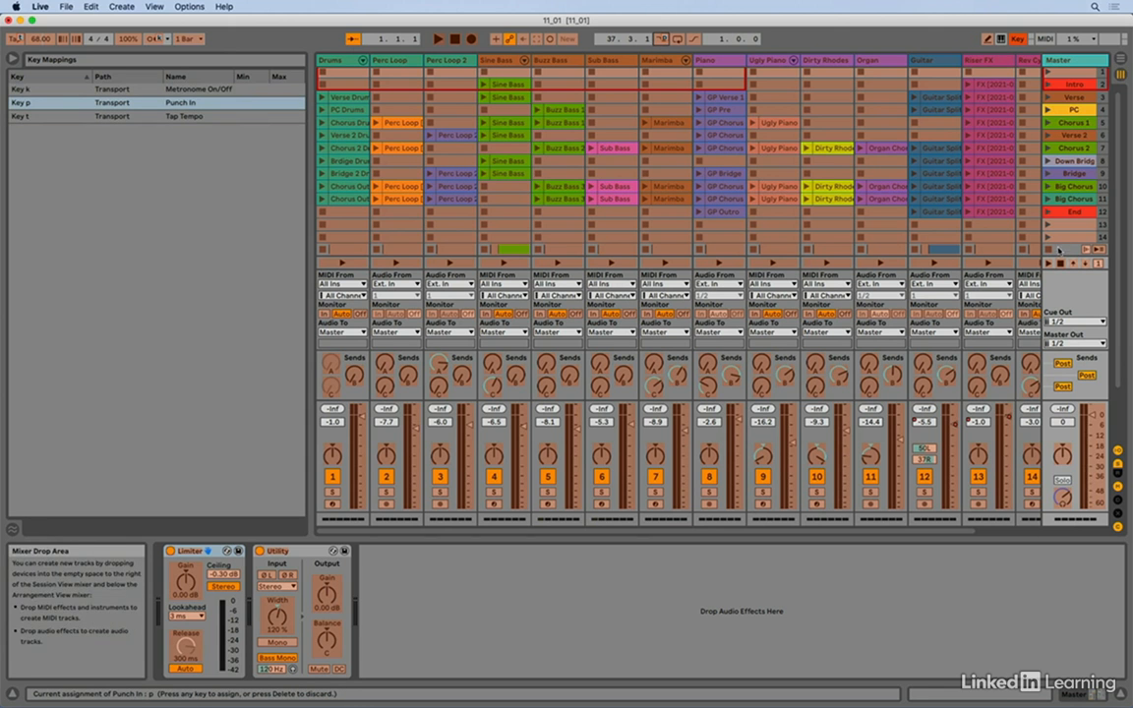
left_click(1049, 250)
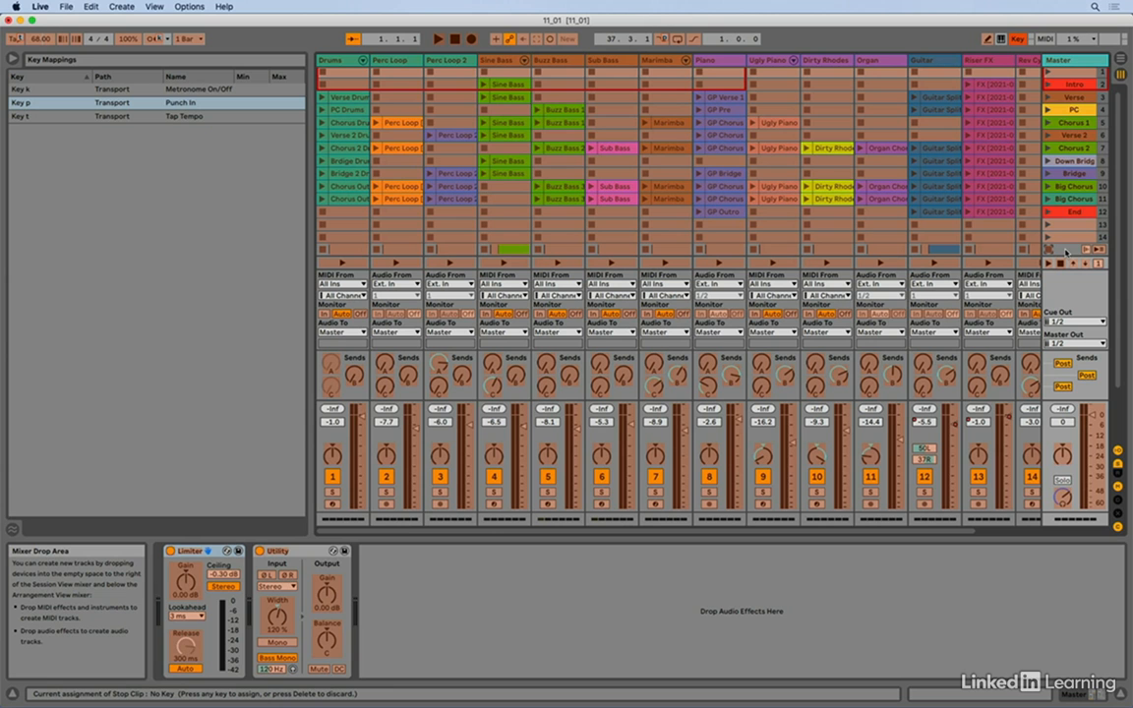
key("c")
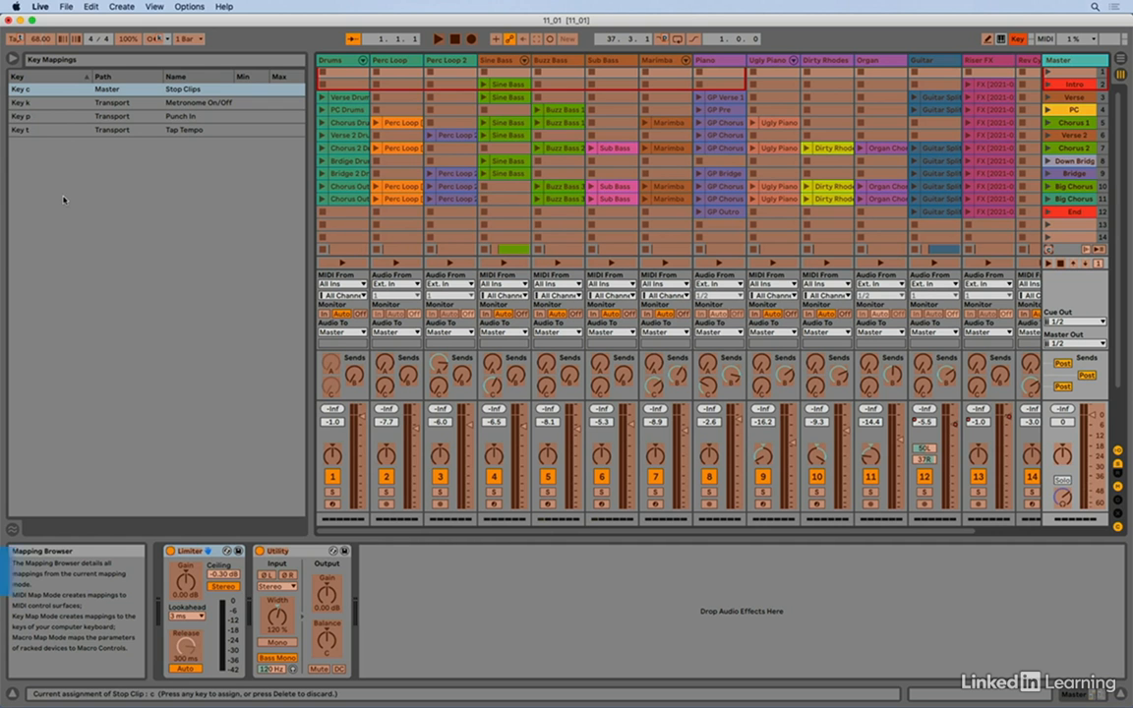
key("Escape")
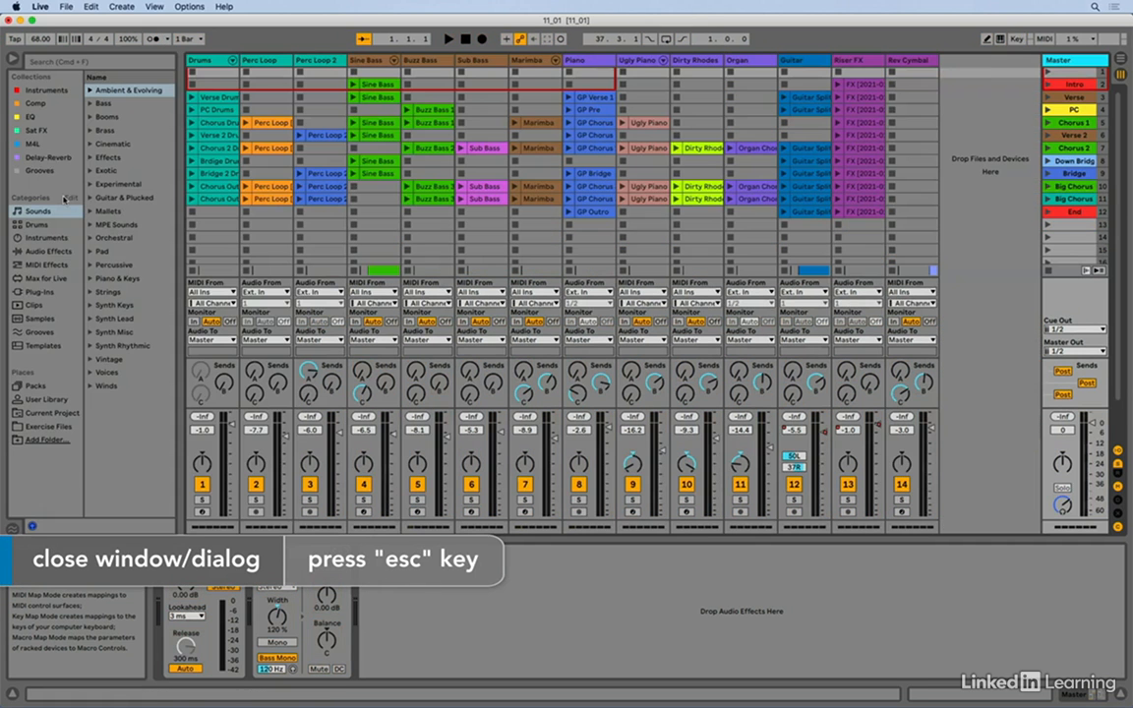
- Tap in a song tempo of about 66.96 BPM using the mapped Tap Tempo control
key("t")
key("t")
key("t")
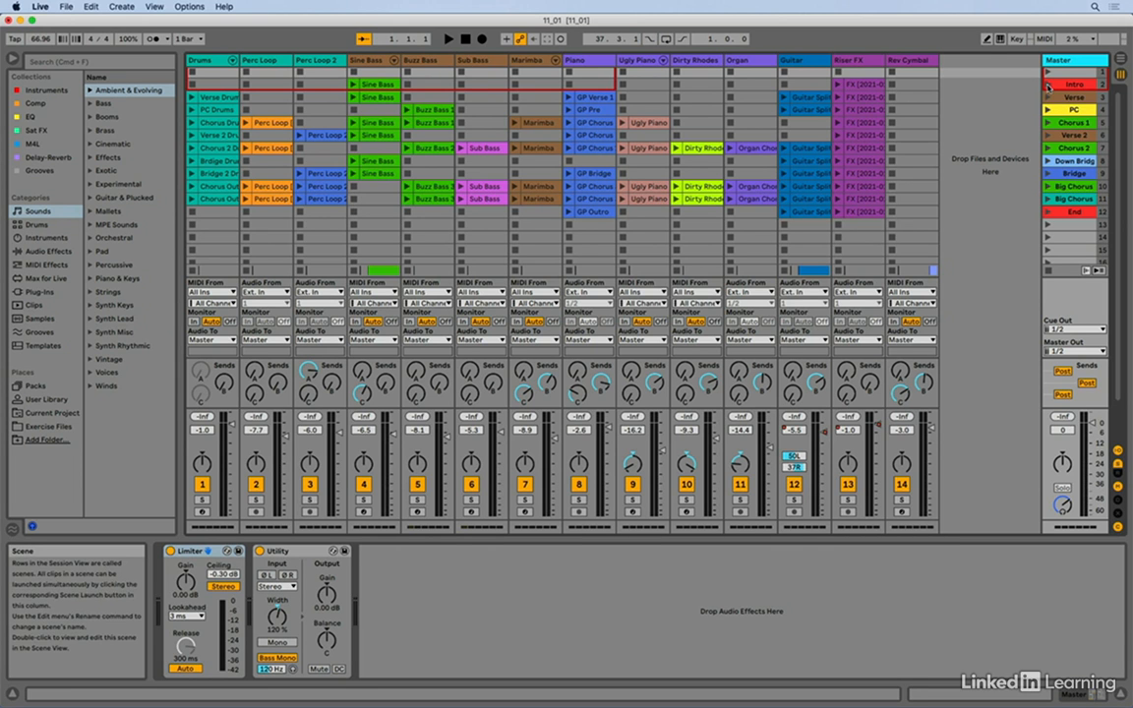
- Map 2, 3 and 4 to launch the Intro, Verse and PC scenes, and leave Key Map Mode
left_click(1048, 84)
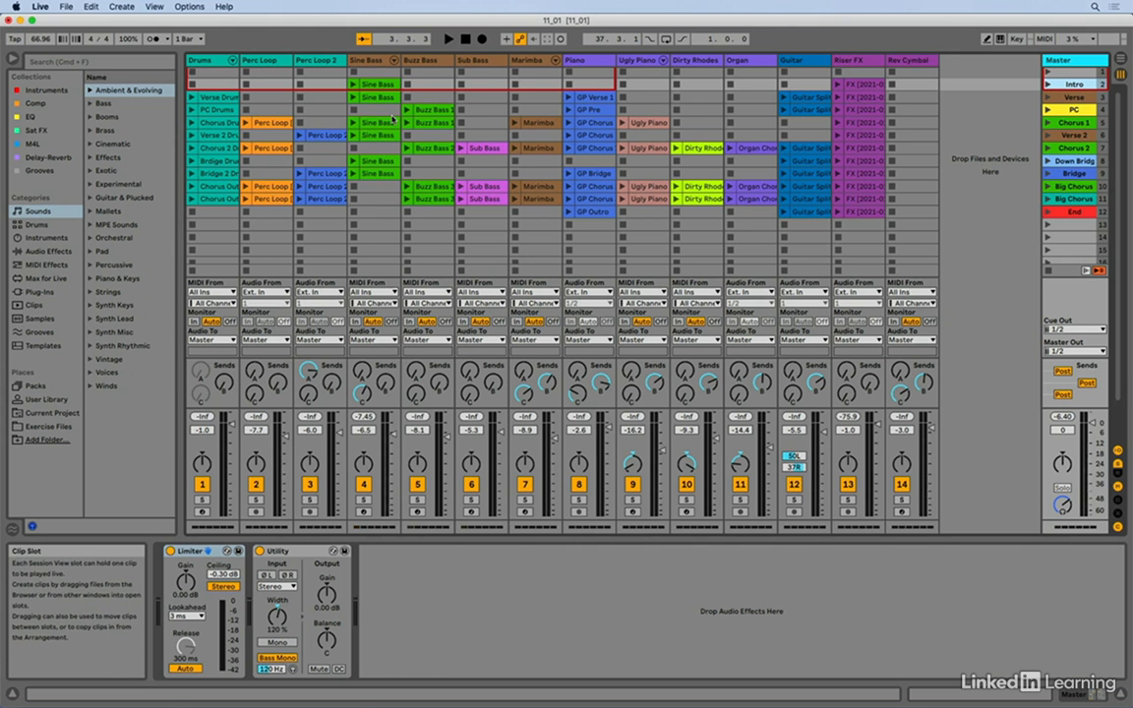
key("super+k")
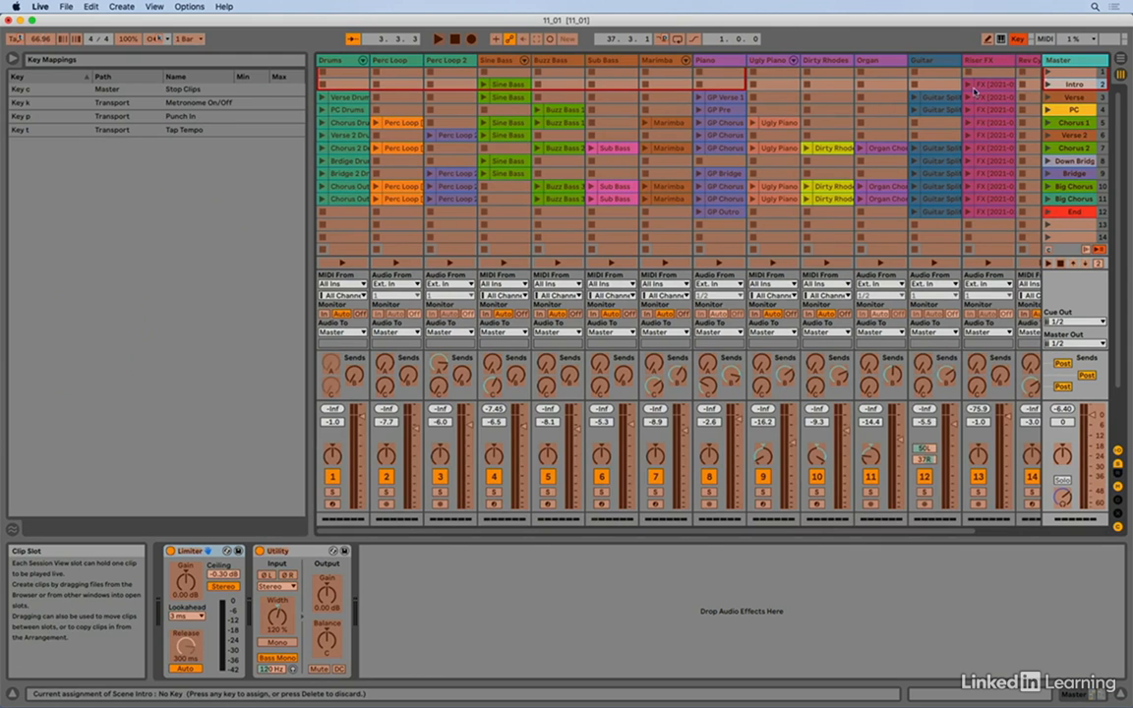
key("2")
left_click(1077, 97)
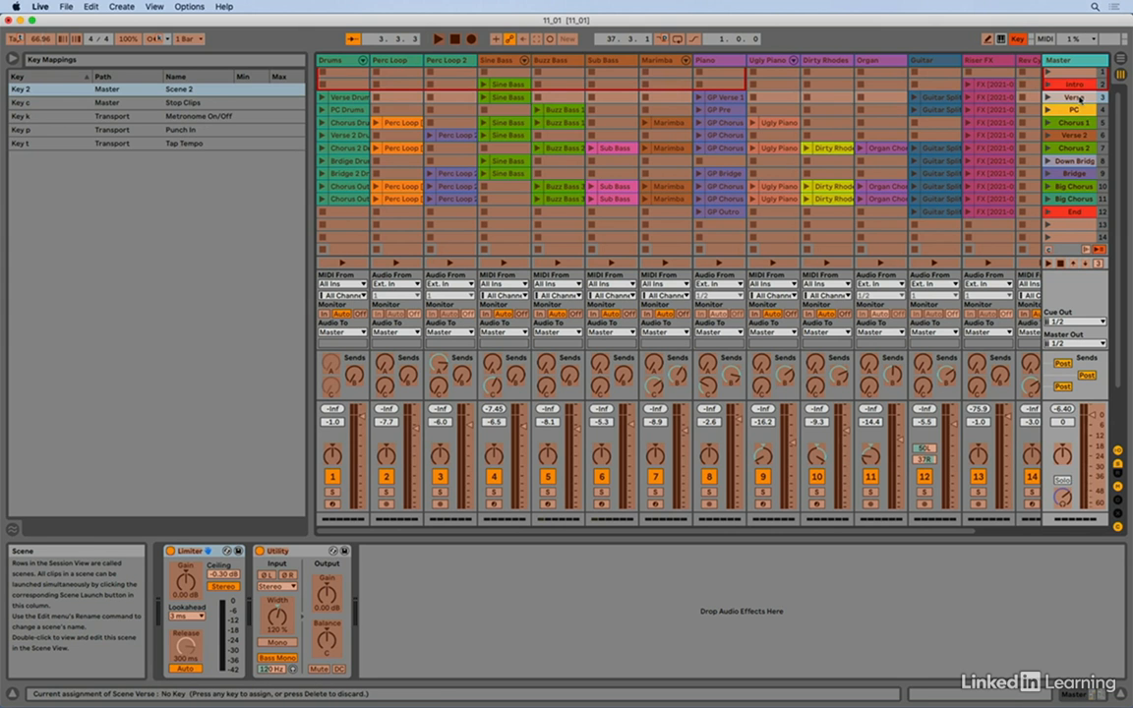
key("3")
left_click(1076, 110)
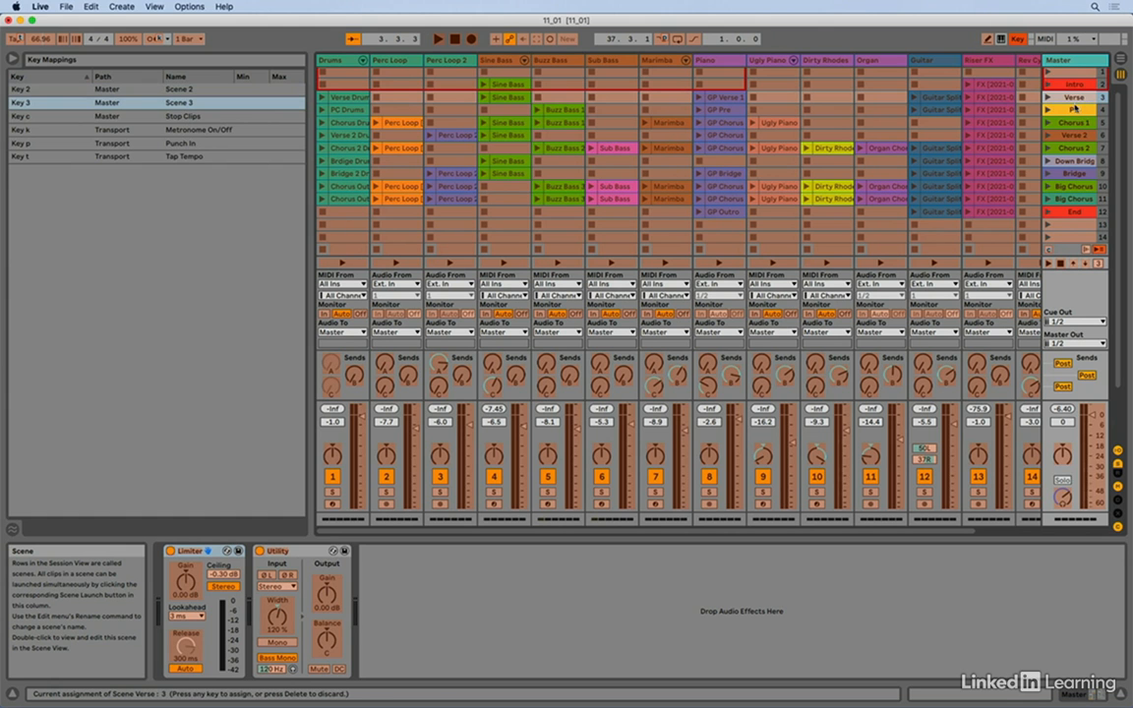
key("4")
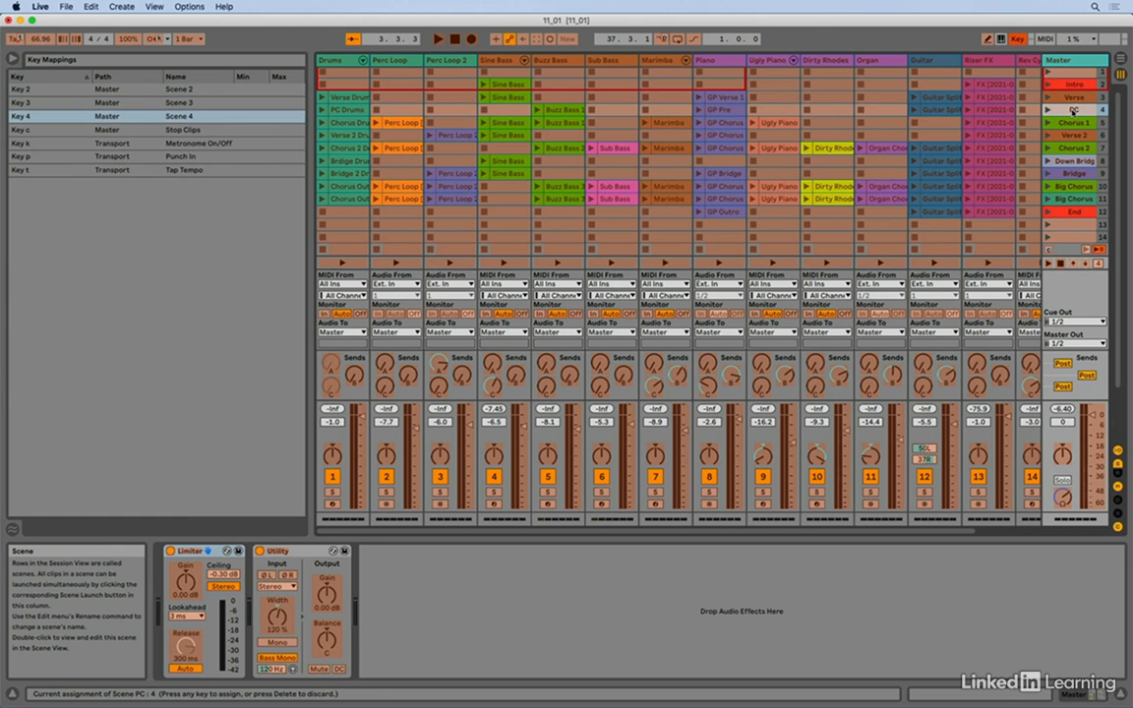
key("super+k")
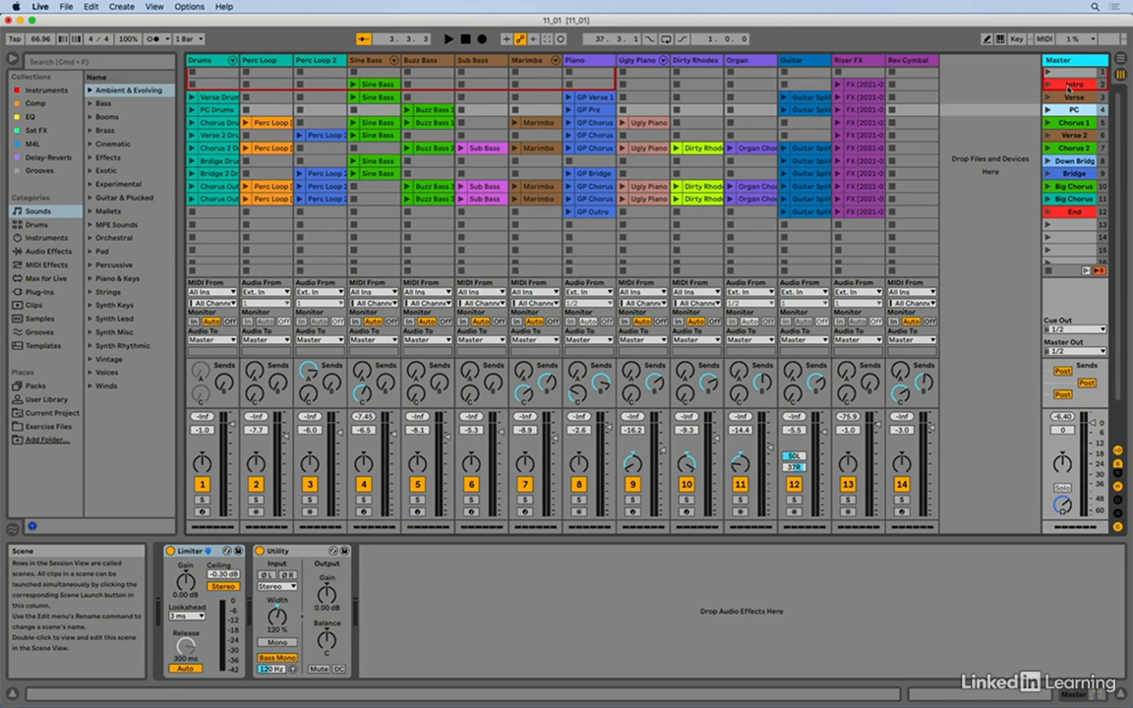
- Launch the Intro, Verse and PC scenes one after another, and stop playback
key("2")
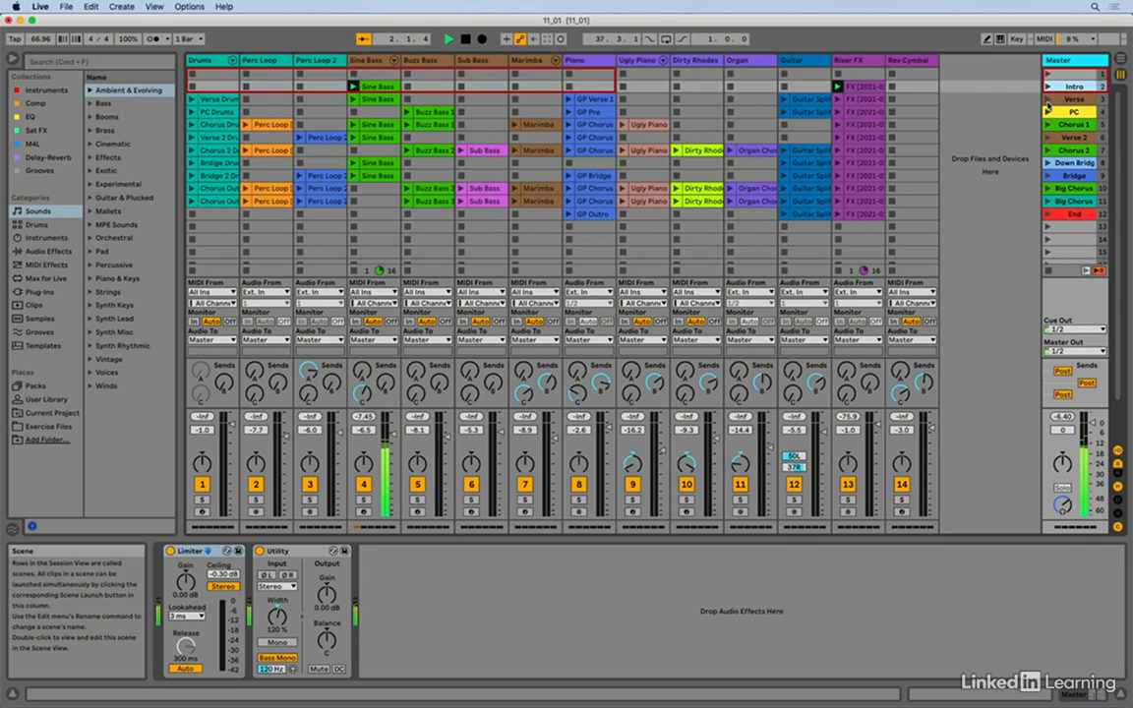
left_click(1047, 99)
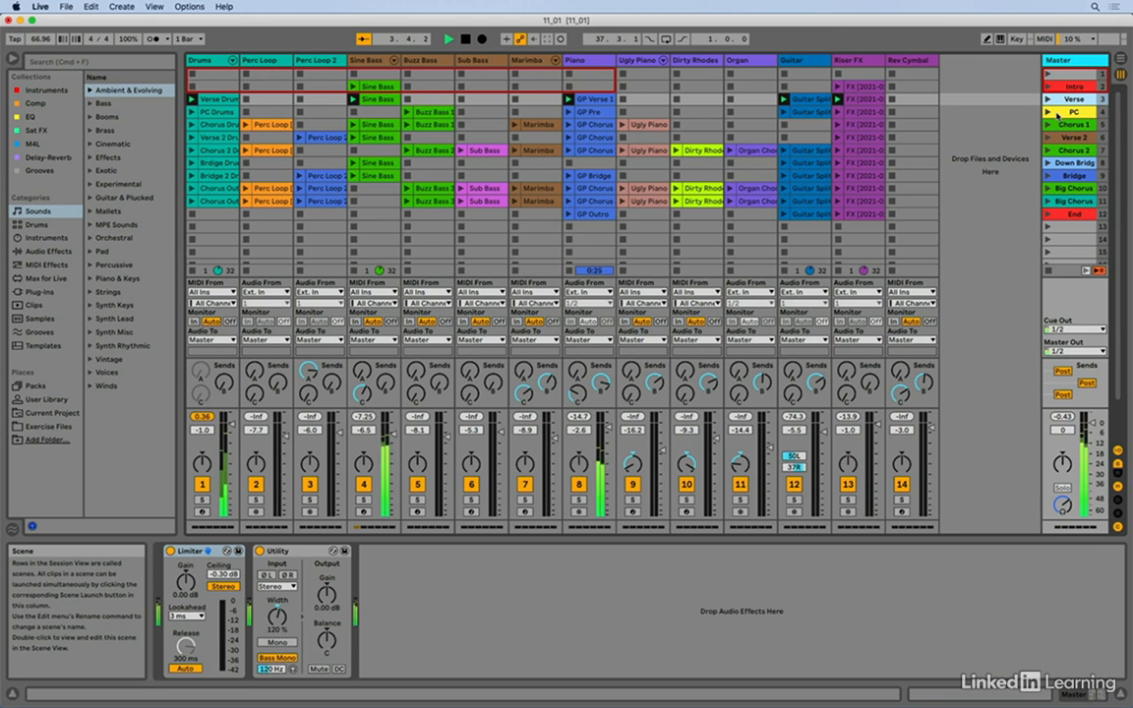
left_click(1057, 114)
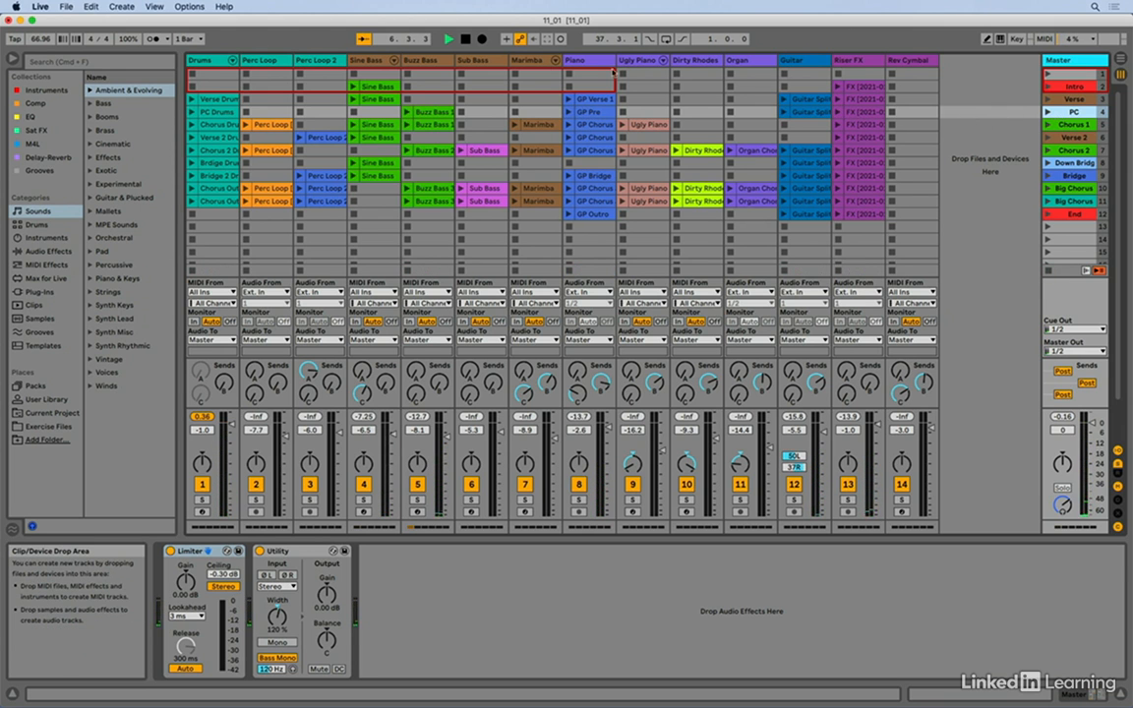
left_click(466, 40)
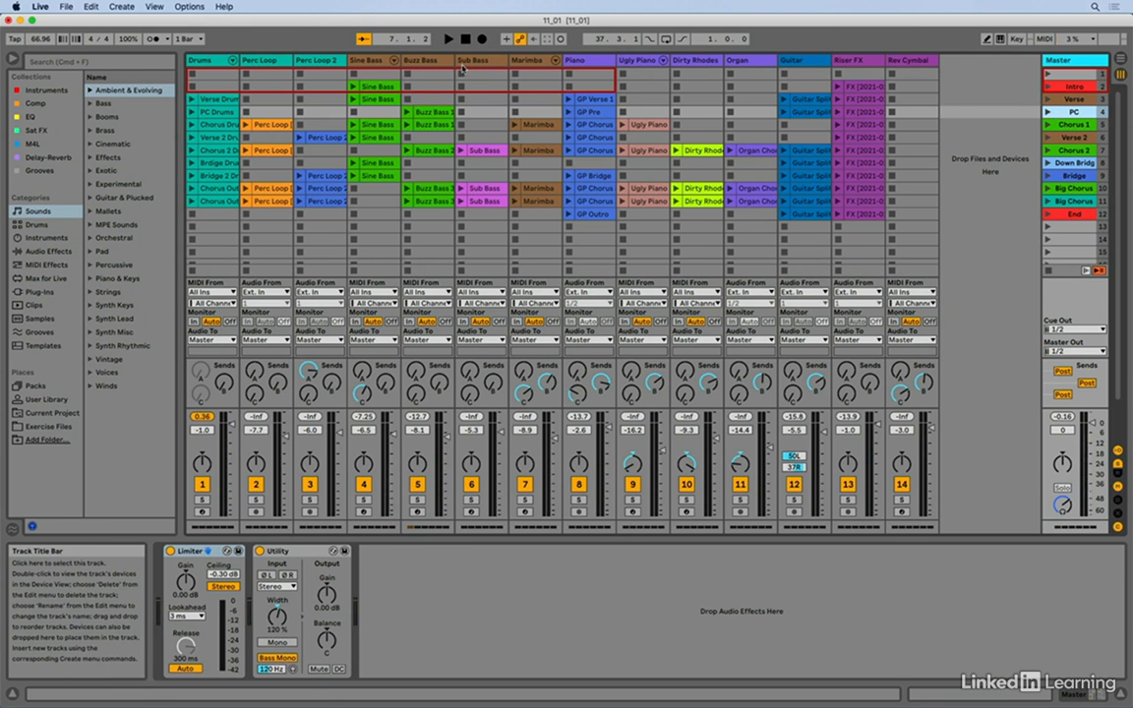
- Delete the mappings of 2, 3 and 4 to Scenes 2–4 from the Key Mappings list
key("super+k")
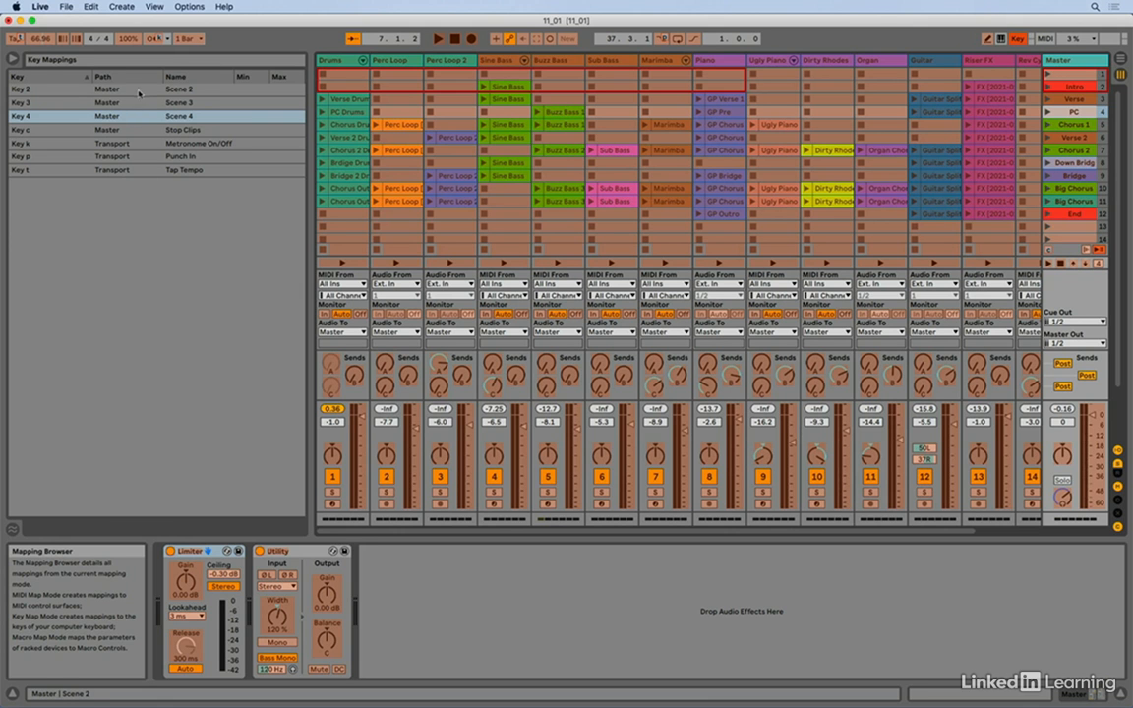
left_click(125, 88)
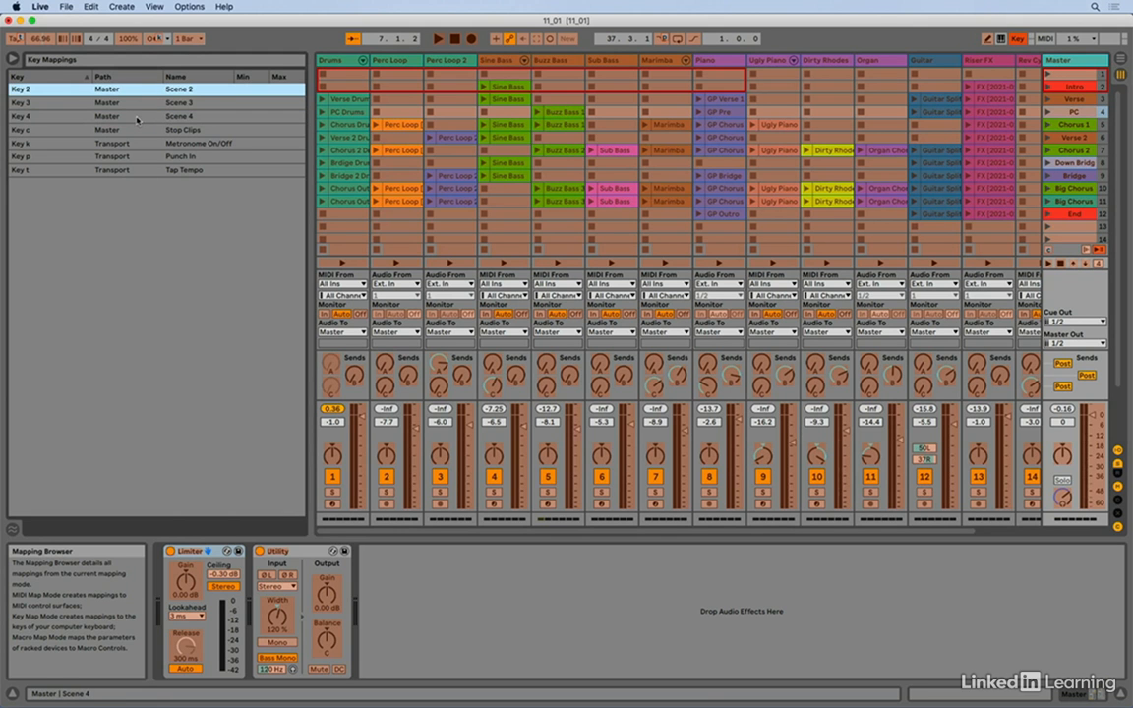
left_click(137, 116, "shift")
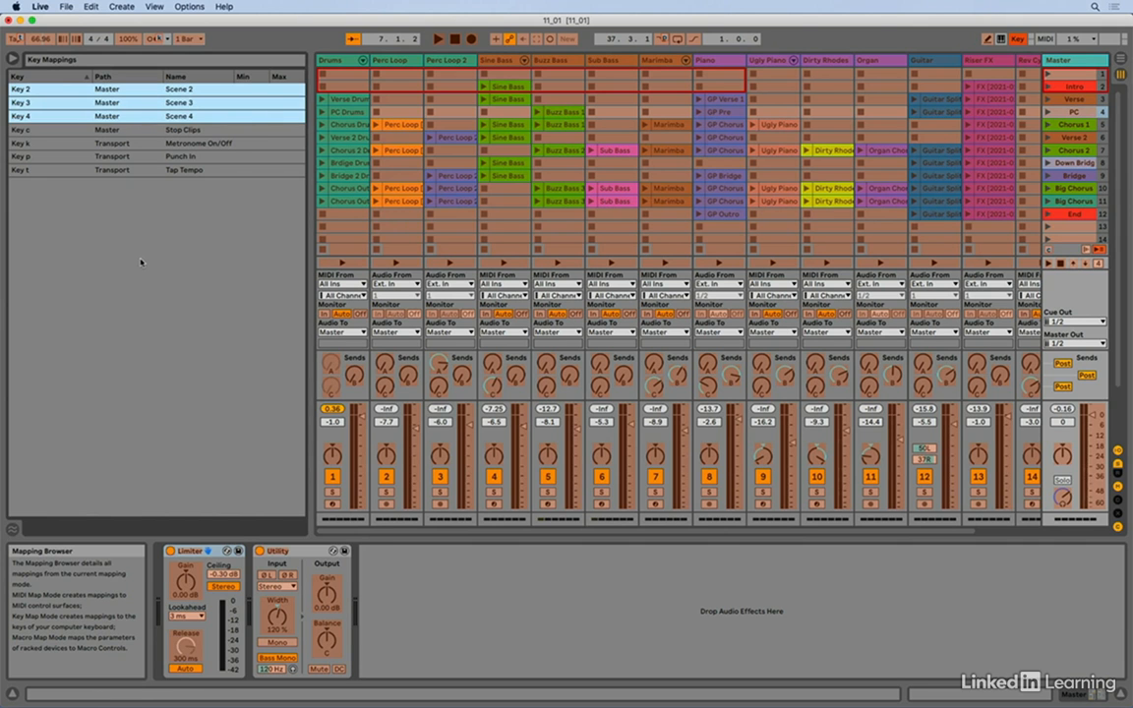
key("Delete")
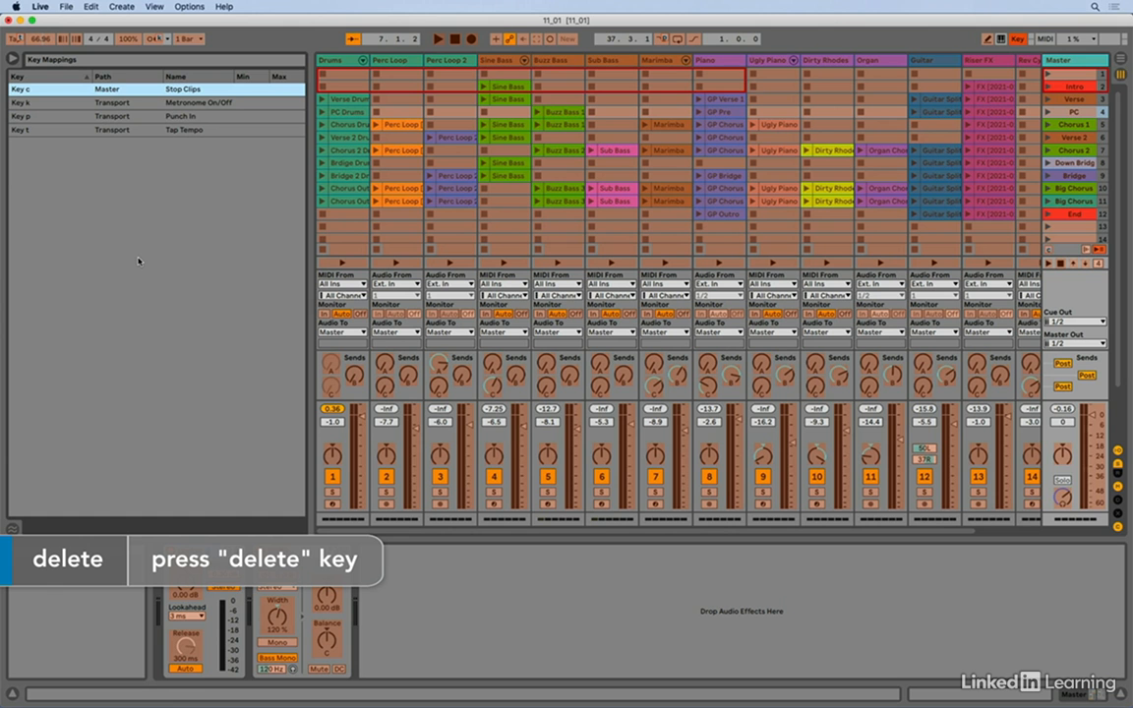
key("super+k")
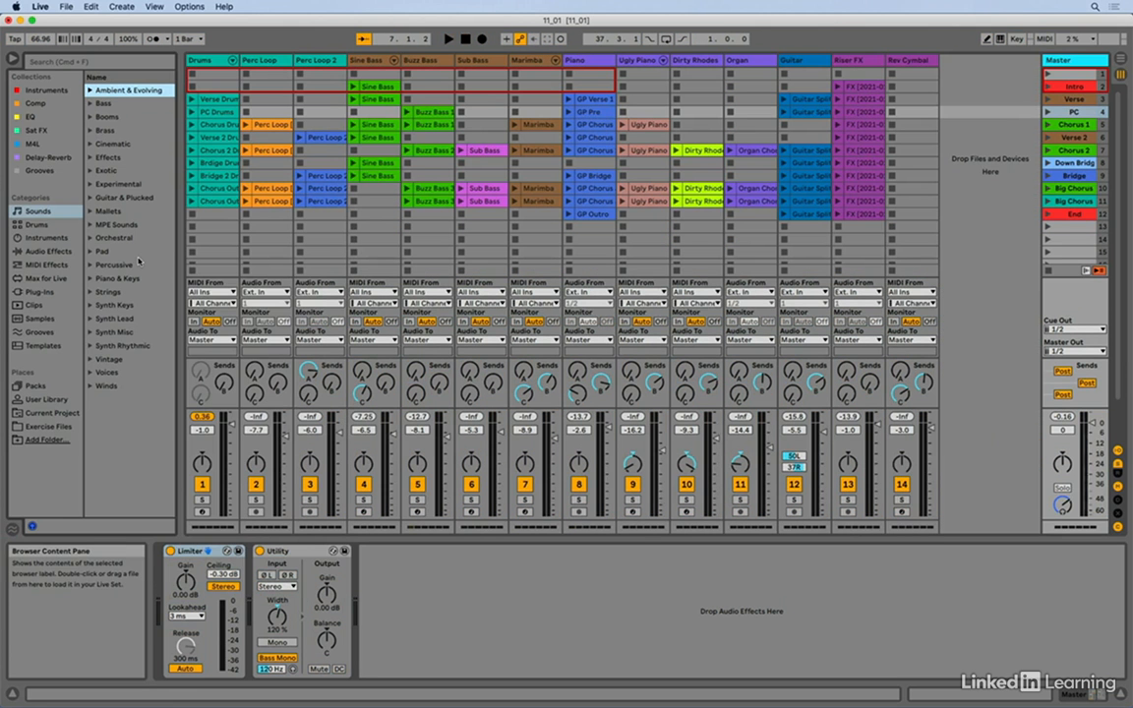
- Switch to the Arrangement View and return all tracks to the arrangement's playback
key("Tab")
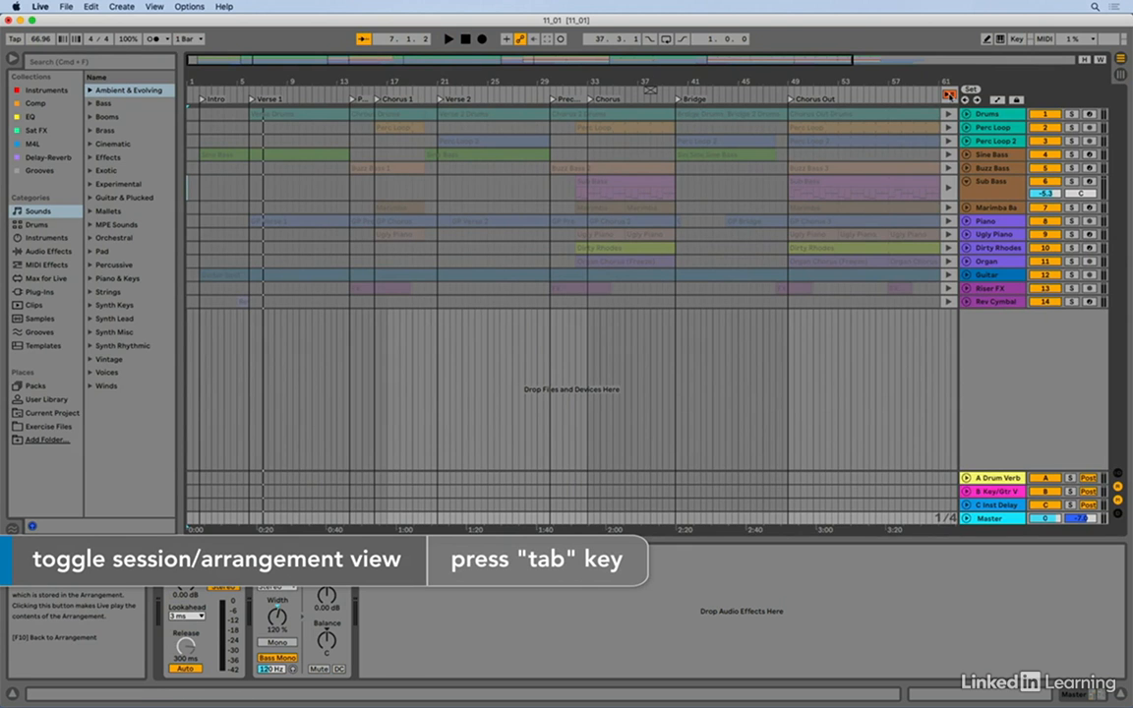
left_click(948, 94)
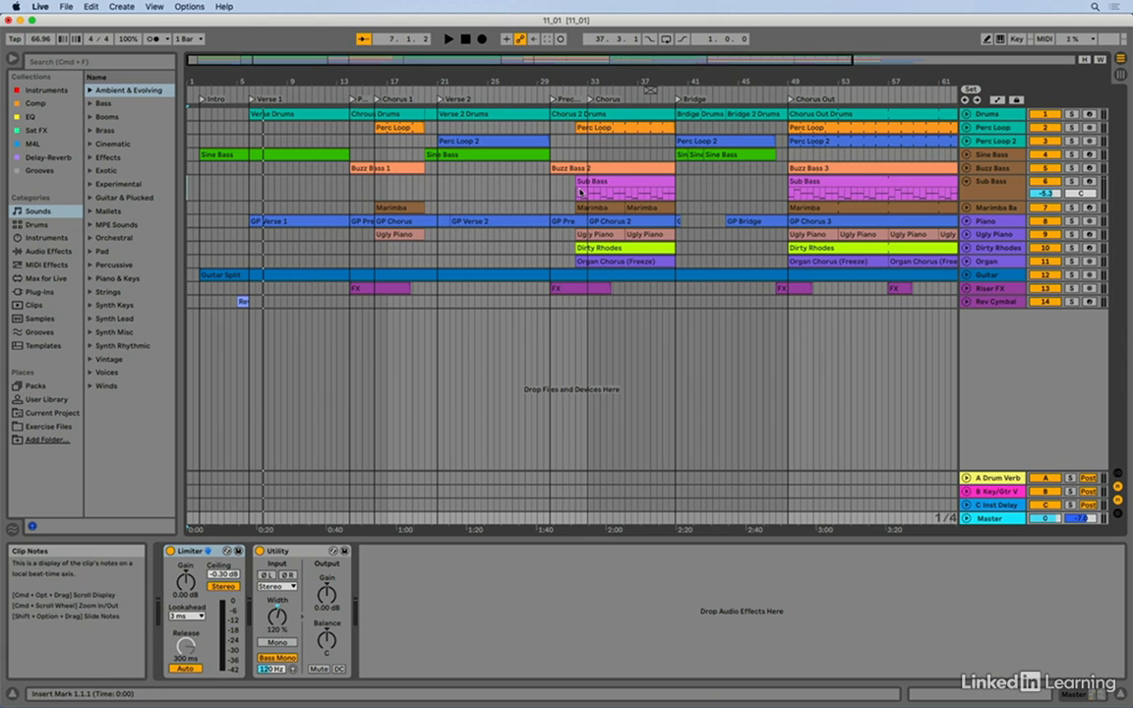
- Enter Key Map Mode and map 1 to the Intro locator and 2 to the Verse 1 locator
left_click(201, 100)
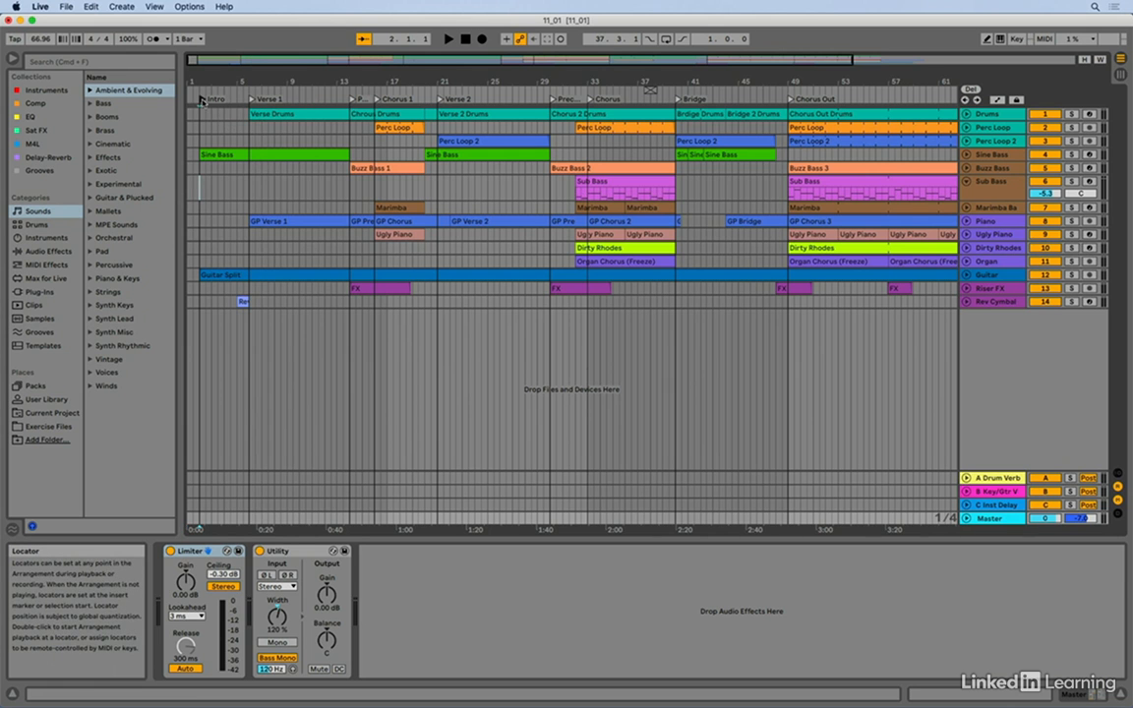
key("super+k")
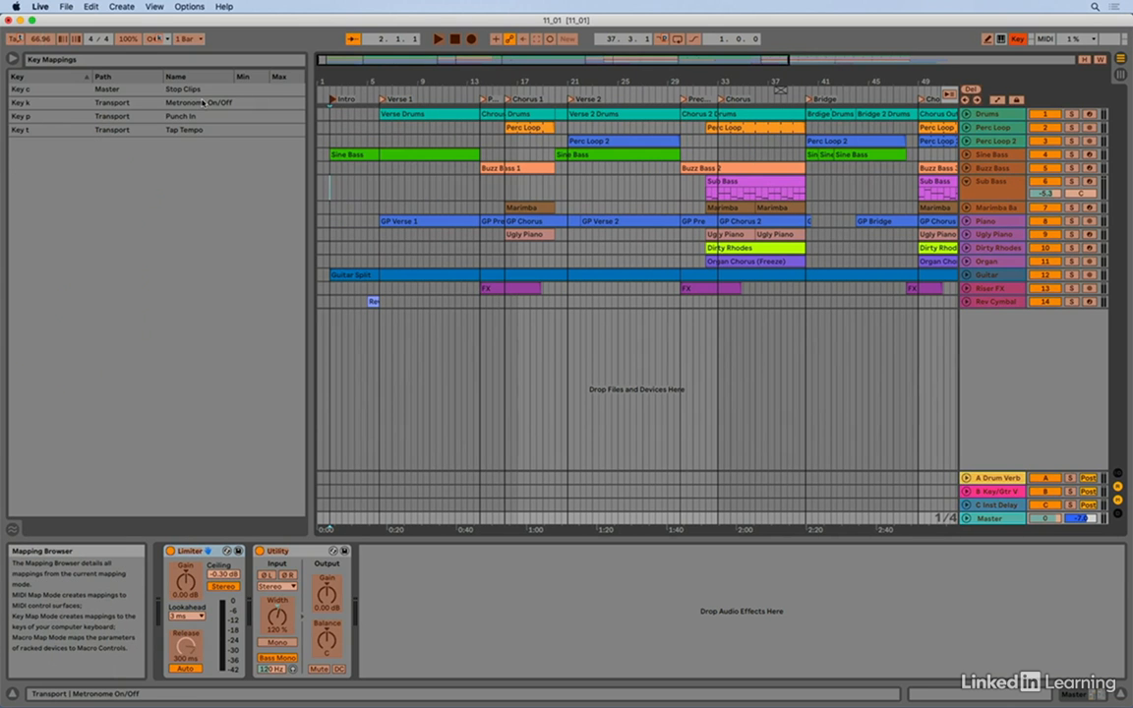
left_click(332, 100)
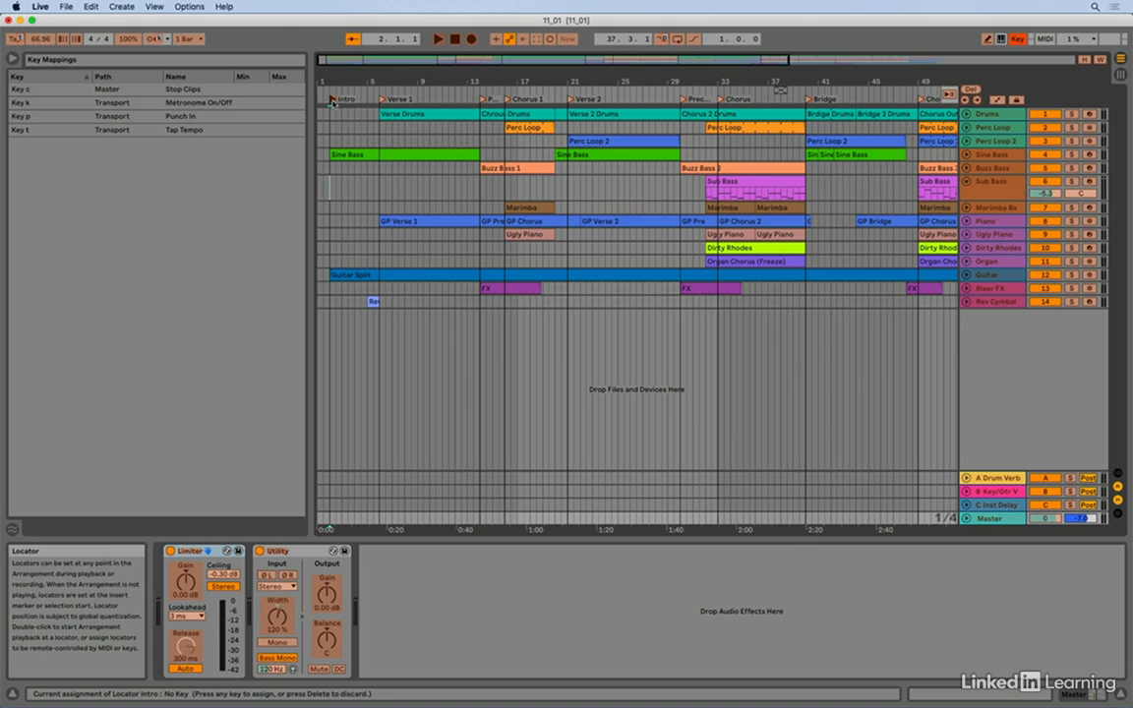
key("1")
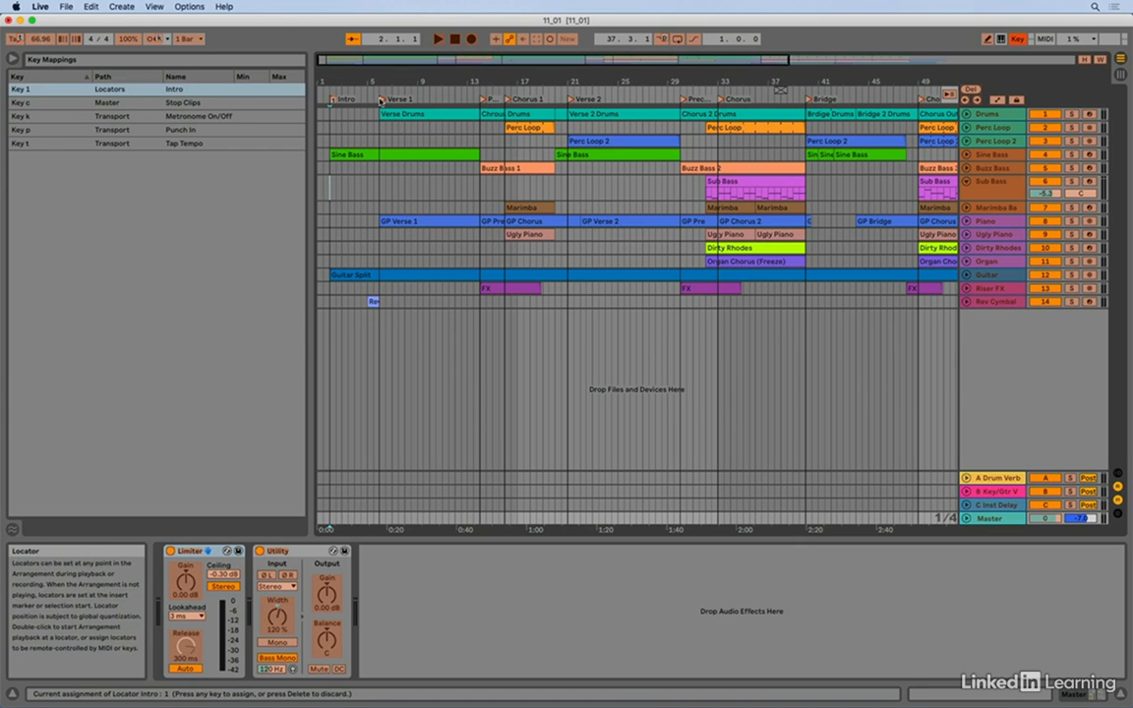
left_click(382, 100)
key("2")
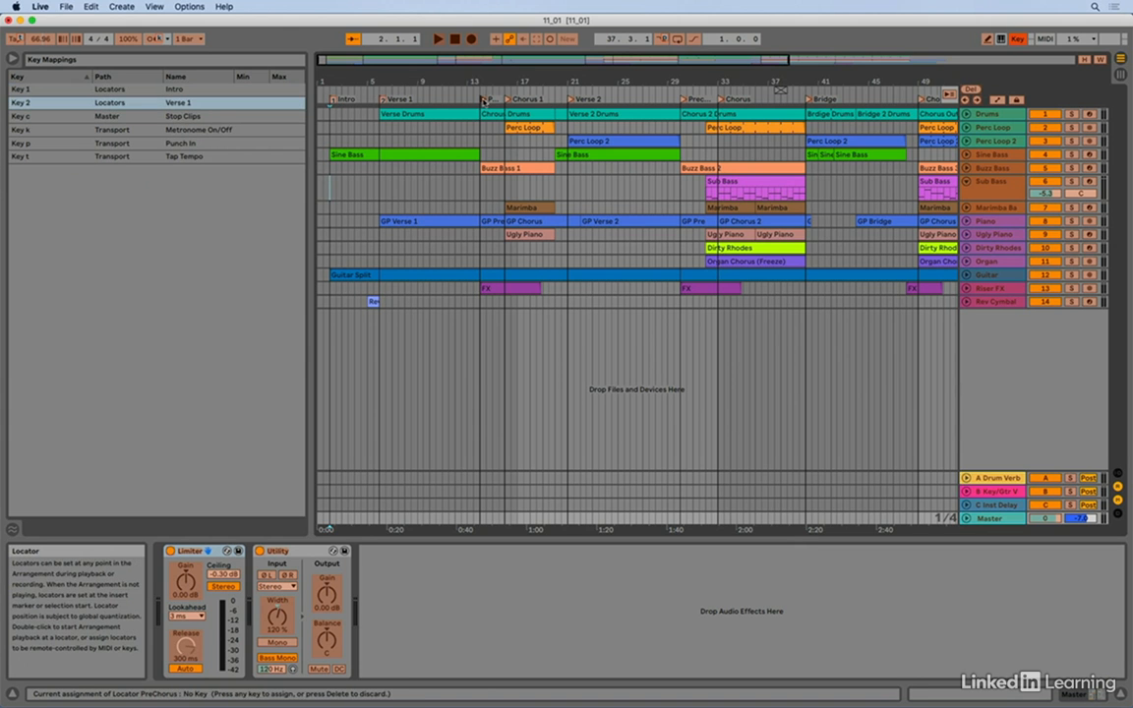
- Map 3, 4 and 5 to the PreChorus, Chorus 1 and Verse 2 locators, and leave Key Map Mode
left_click(497, 100)
key("3")
left_click(507, 101)
key("4")
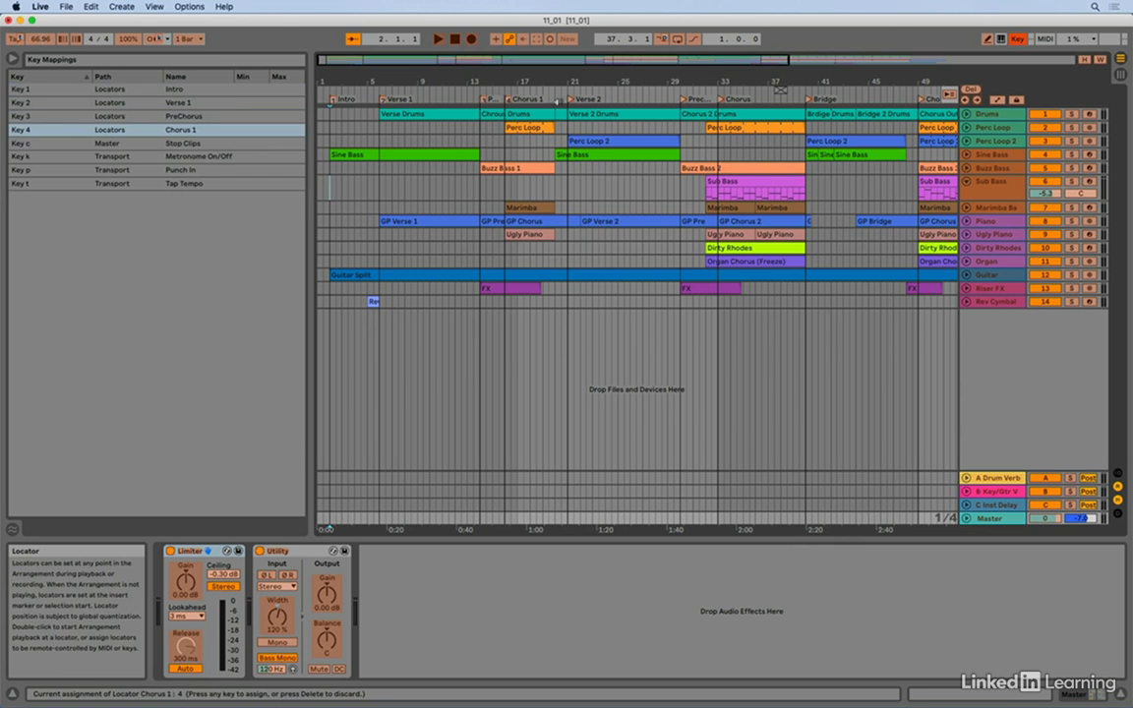
left_click(573, 100)
key("5")
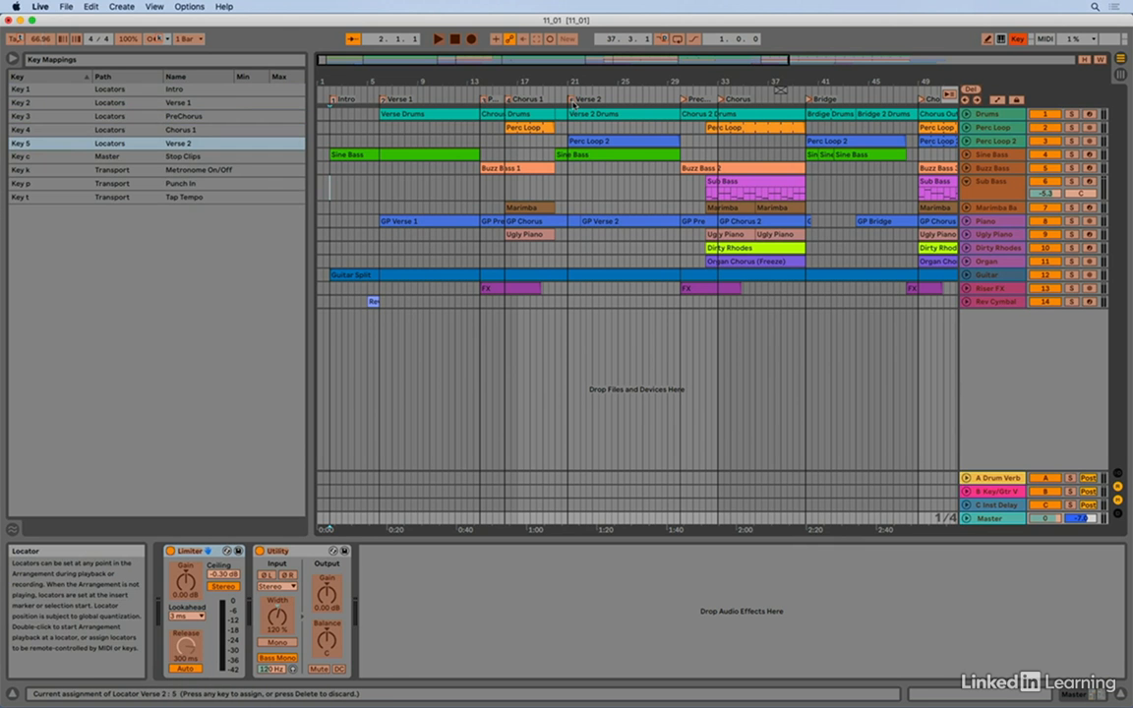
key("super+k")
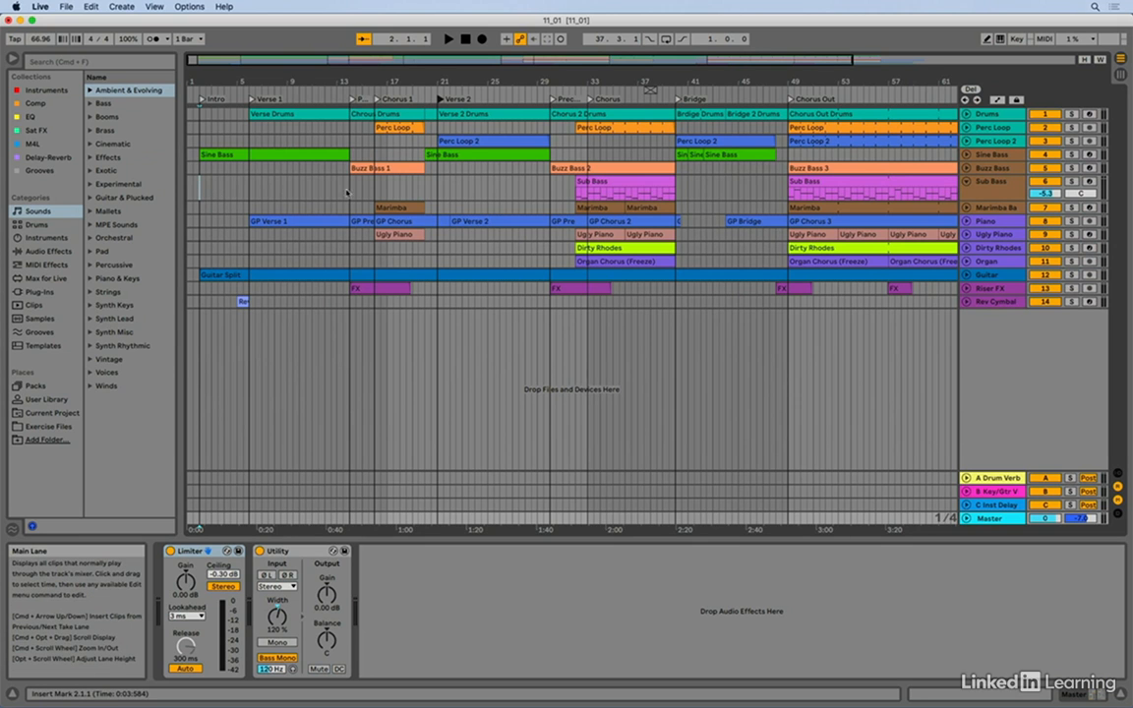
key("alt+Right")
key("alt+Right")
key("alt+Right")
key("alt+Right")
key("alt+Left")
key("alt+Left")
key("alt+Left")
key("alt+Left")
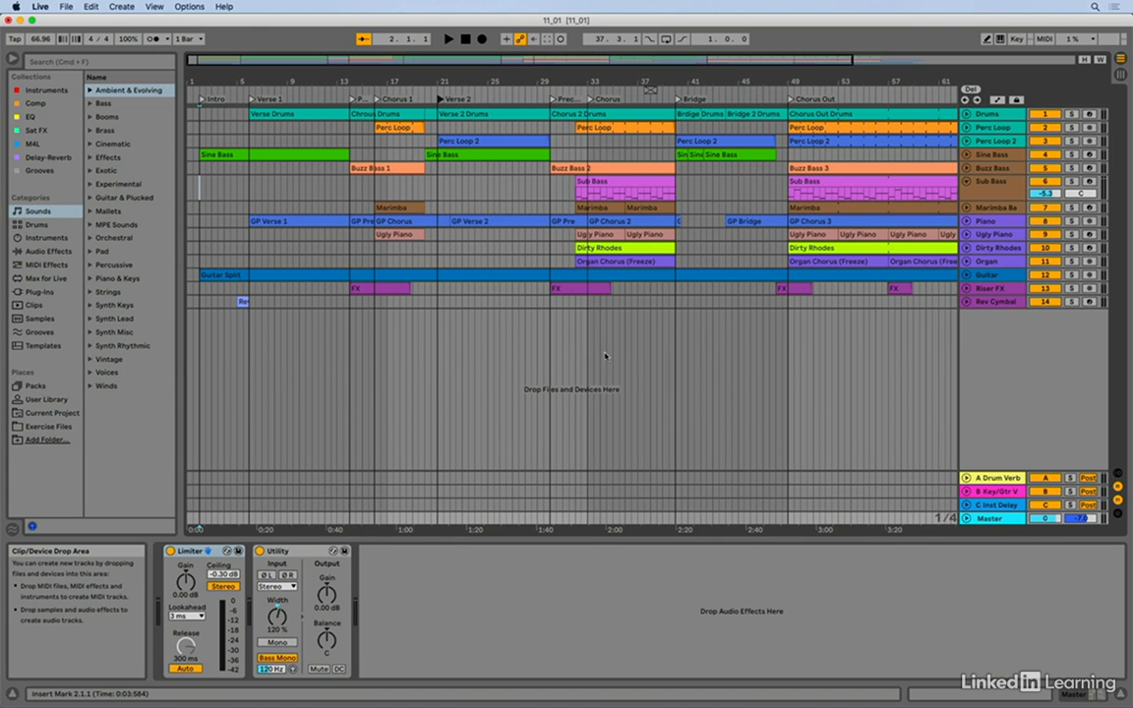
- In the Session View, map Q to the track panning of Perc Loop 2, and leave Key Map Mode
key("Tab")
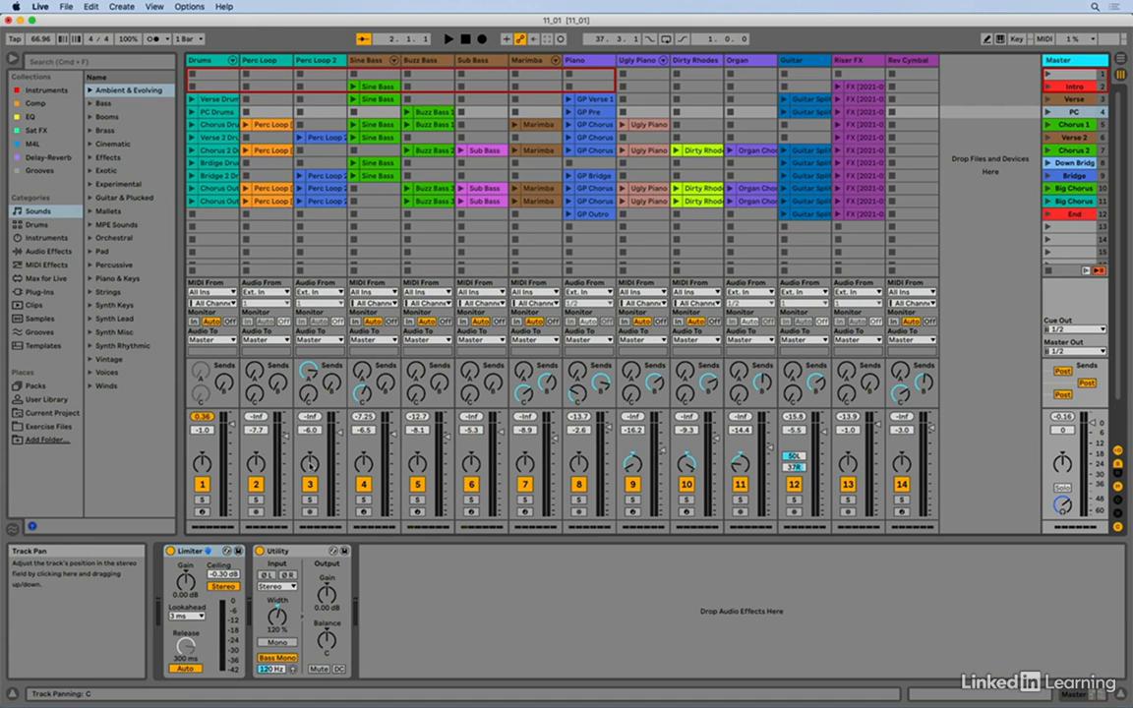
key("super+k")
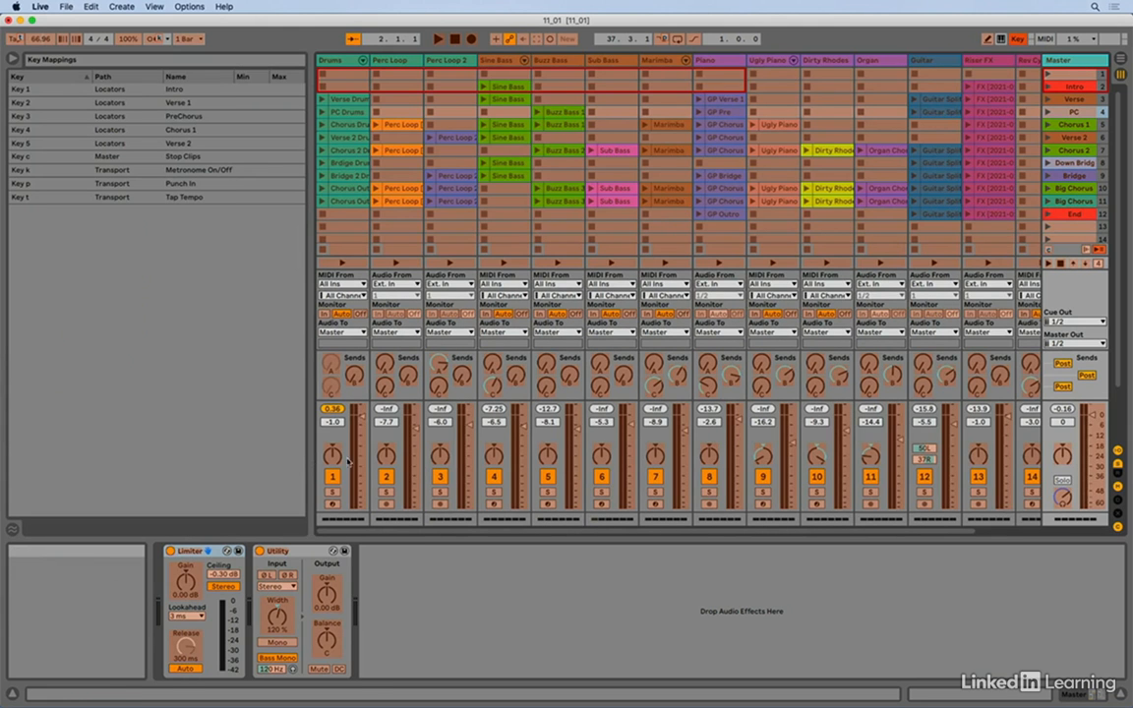
left_click(439, 455)
key("q")
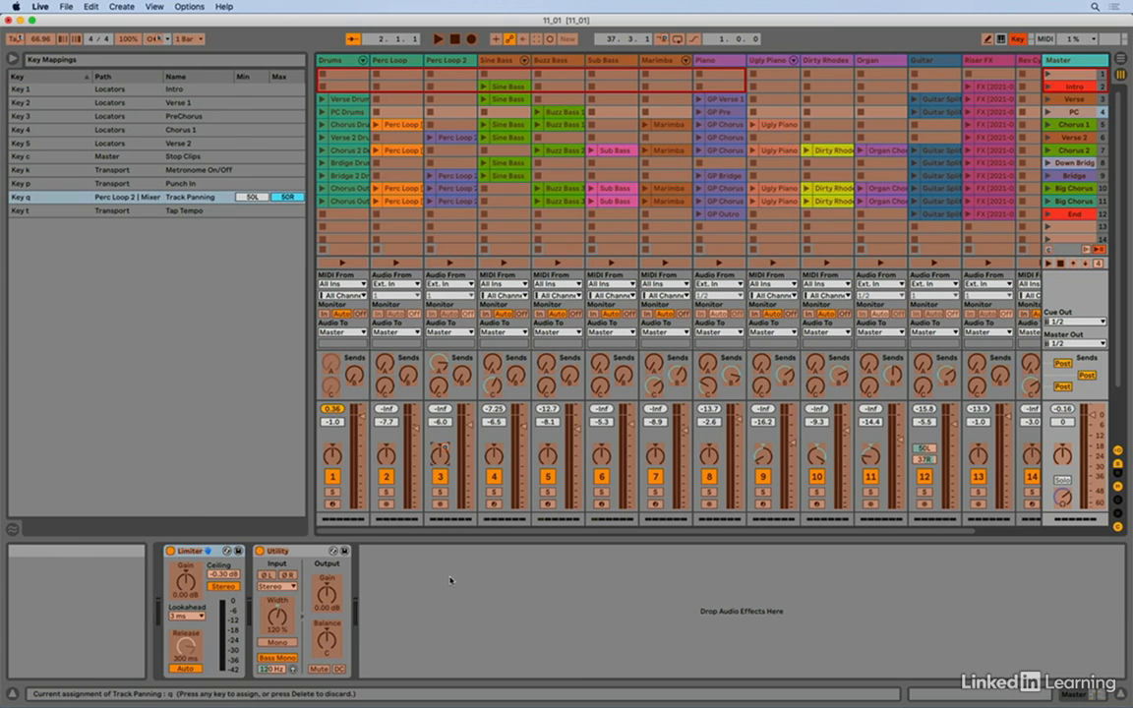
key("super+k")
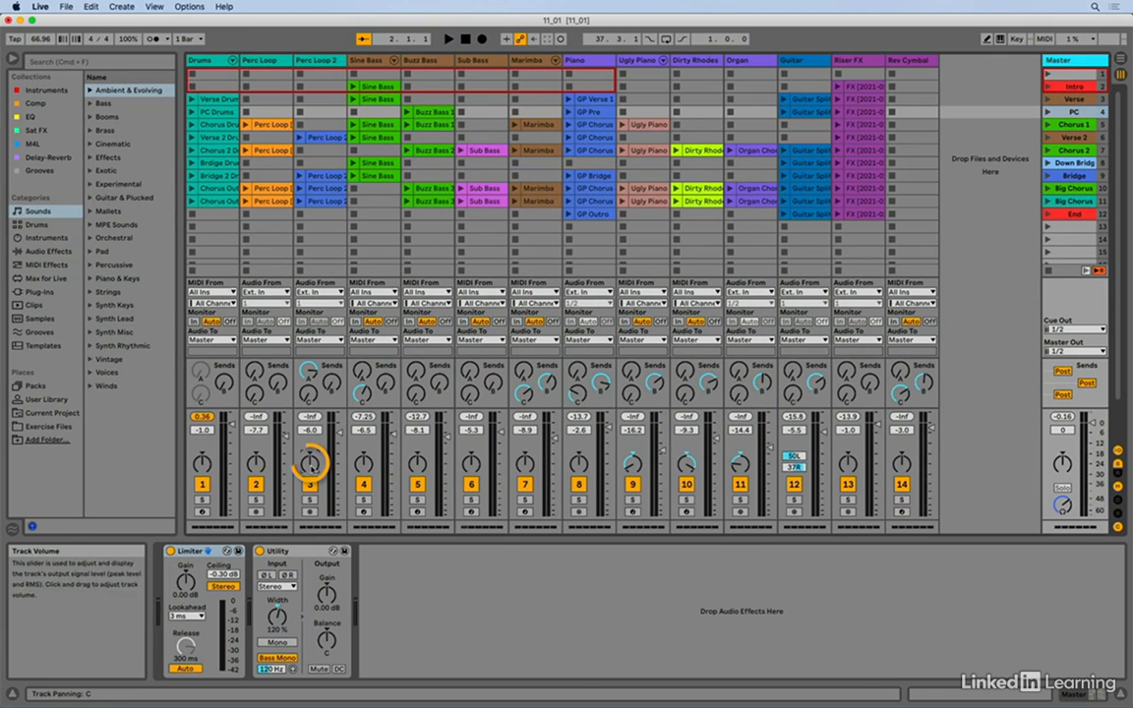
- Test the Q mapping by toggling the Perc Loop 2 panning between its two extremes several times
key("q")
key("q")
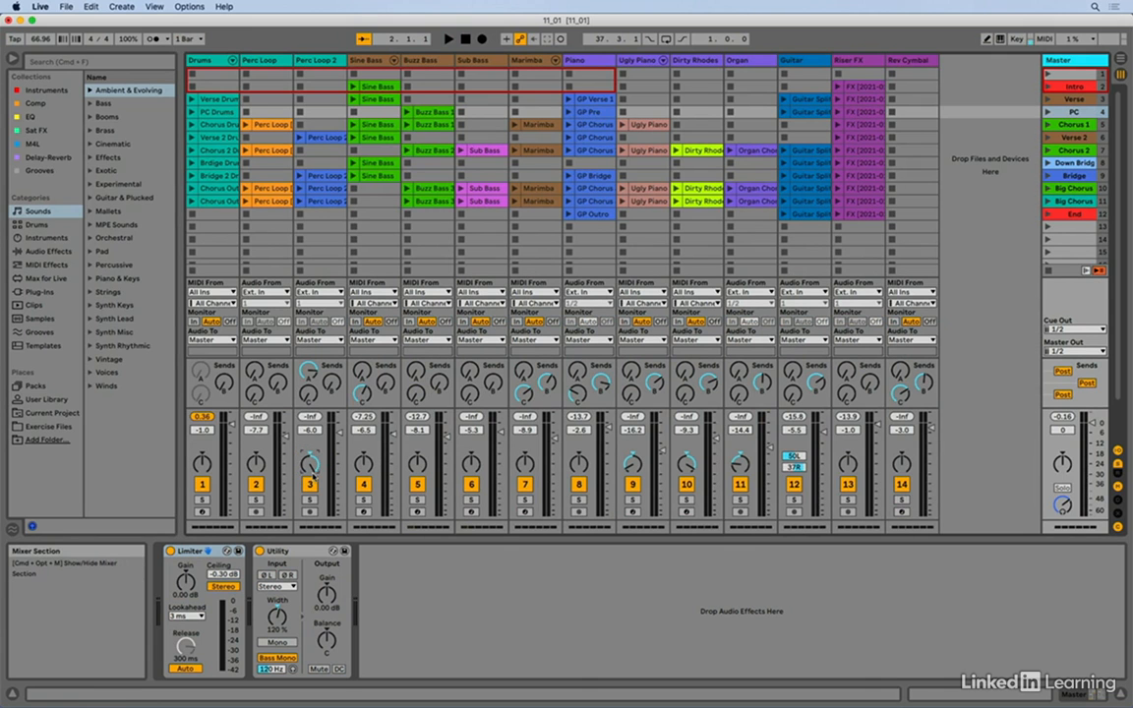
key("q")
key("q")
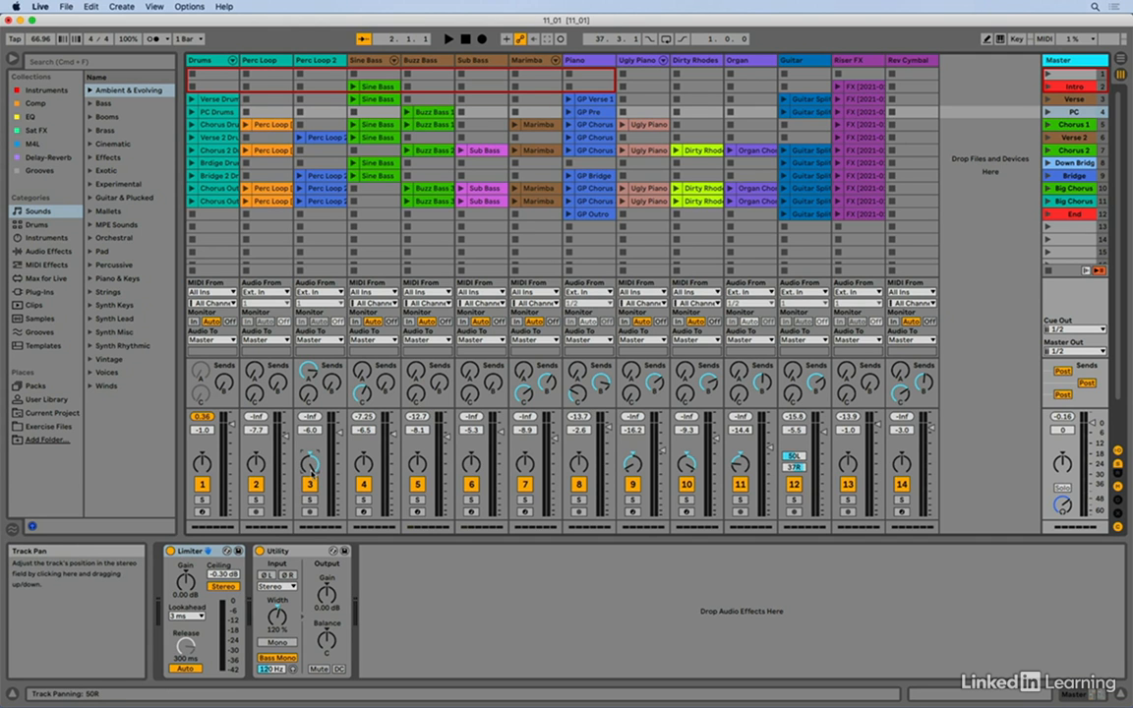
key("q")
left_click_drag(311, 475, 310, 443)
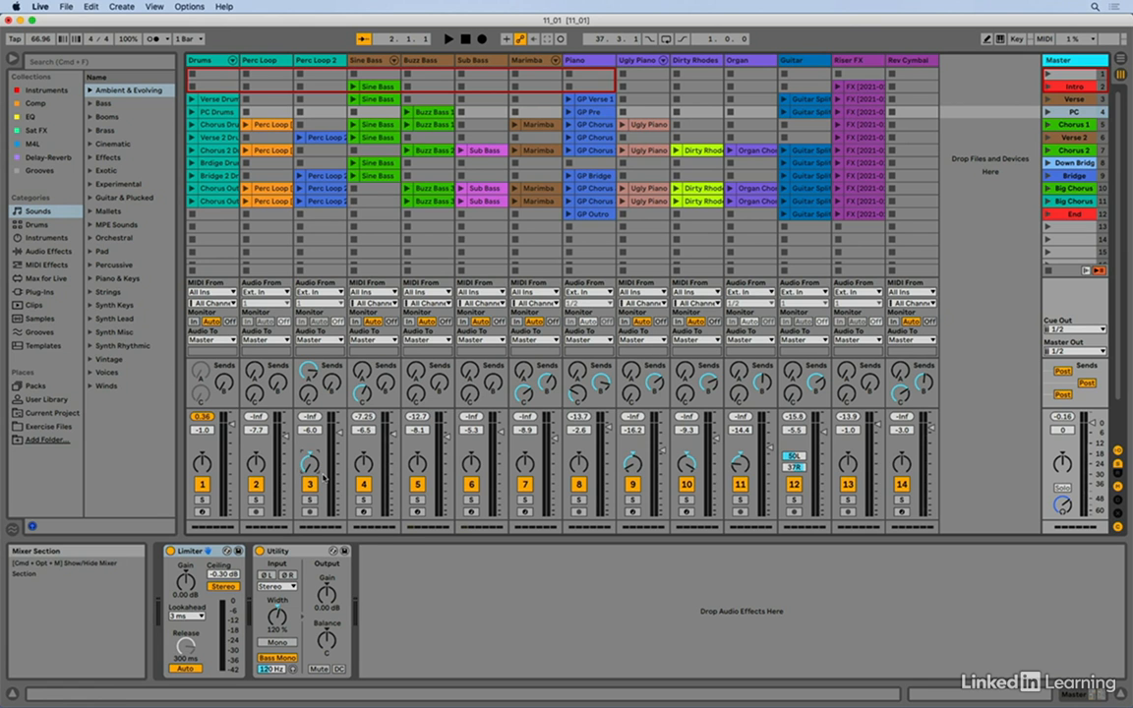
- Limit the Q mapping of the Perc Loop 2 panning to a minimum of 10L and a maximum of 10R, and try it outside Key Map Mode
key("super+k")
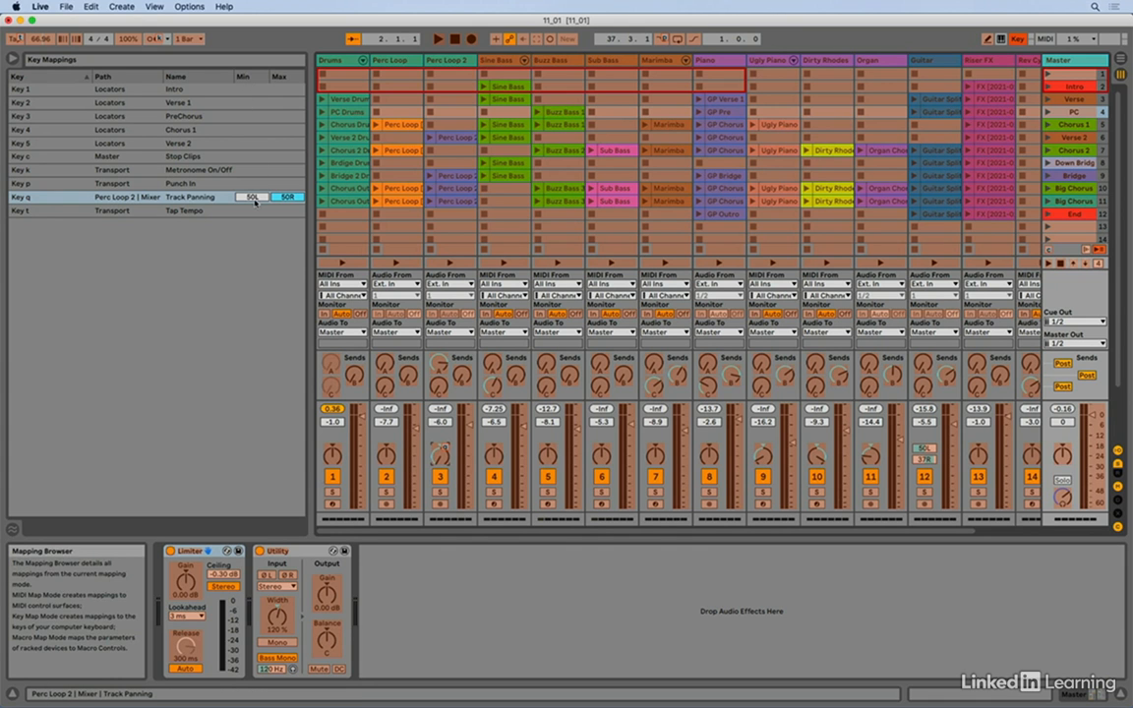
left_click_drag(253, 200, 288, 207)
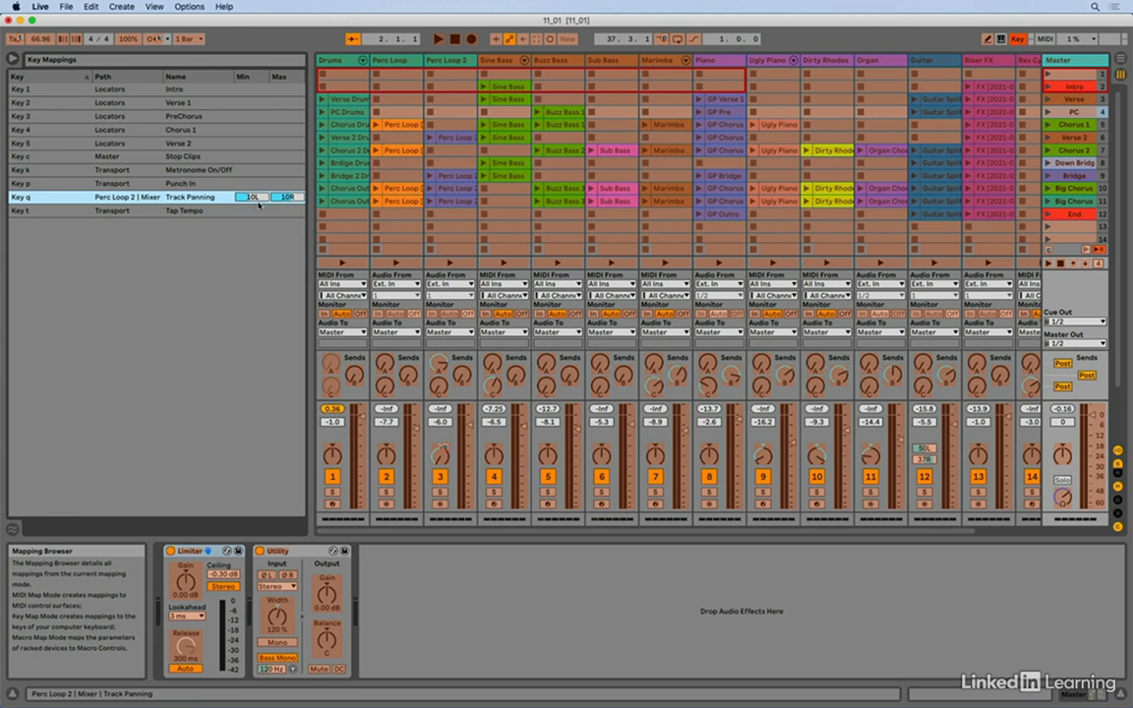
key("super+k")
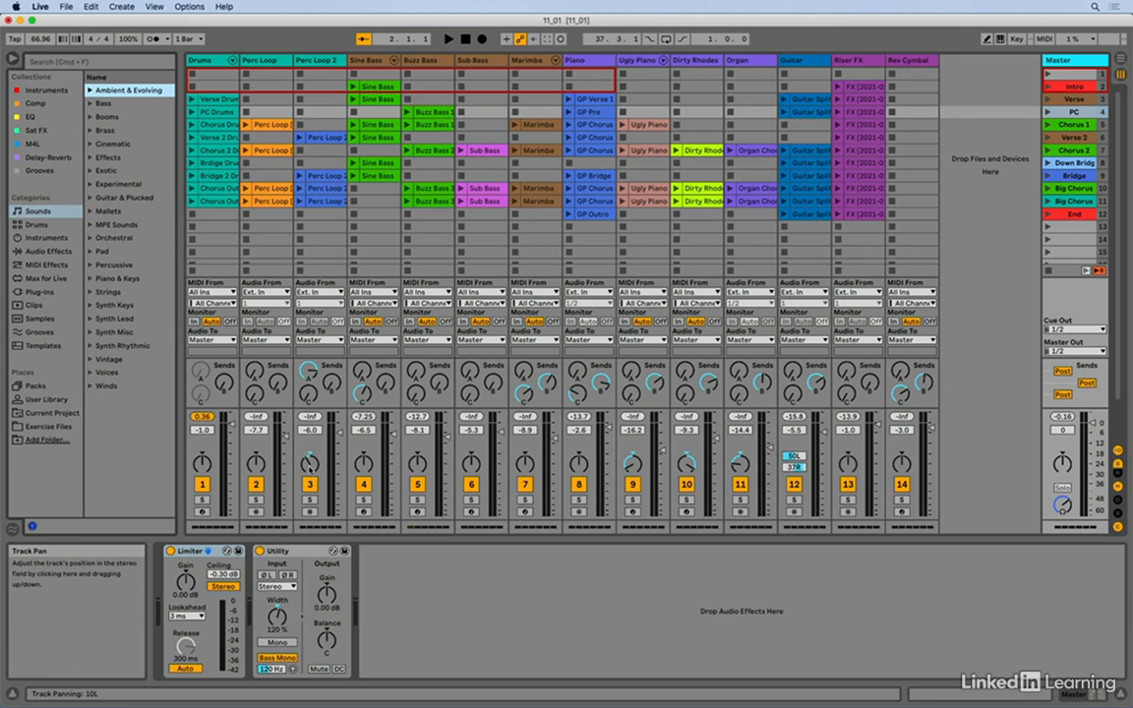
left_click_drag(310, 459, 310, 472)
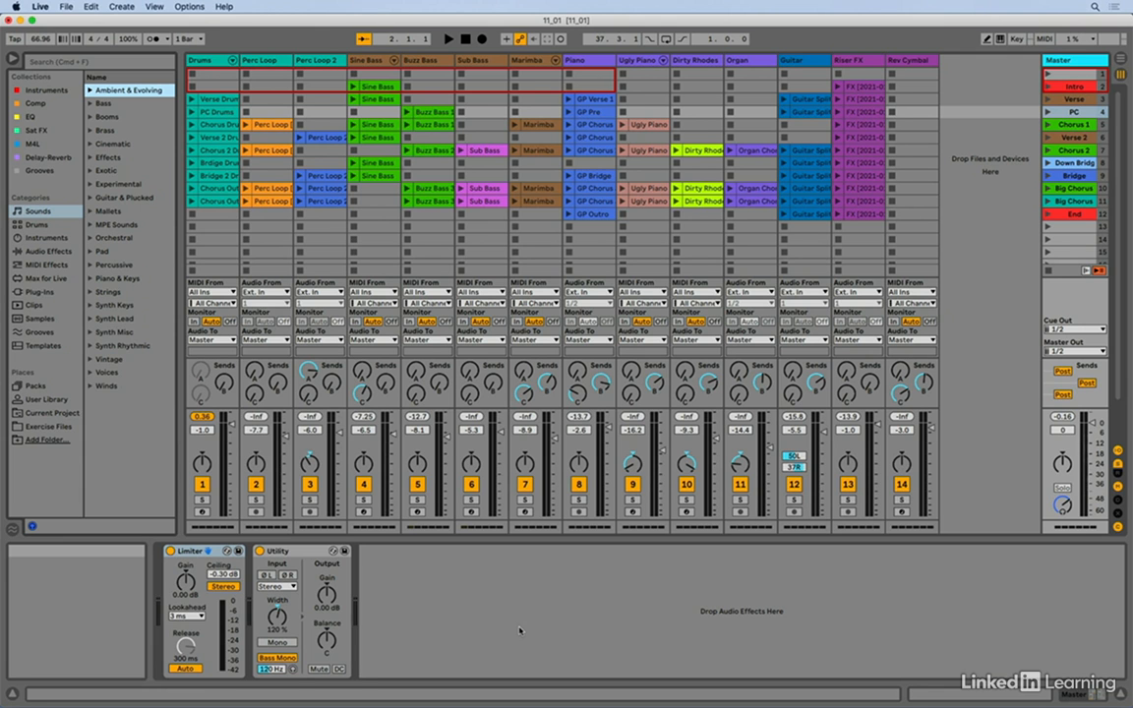
- Locate the command for saving the current Live Set as a template
left_click(65, 7)
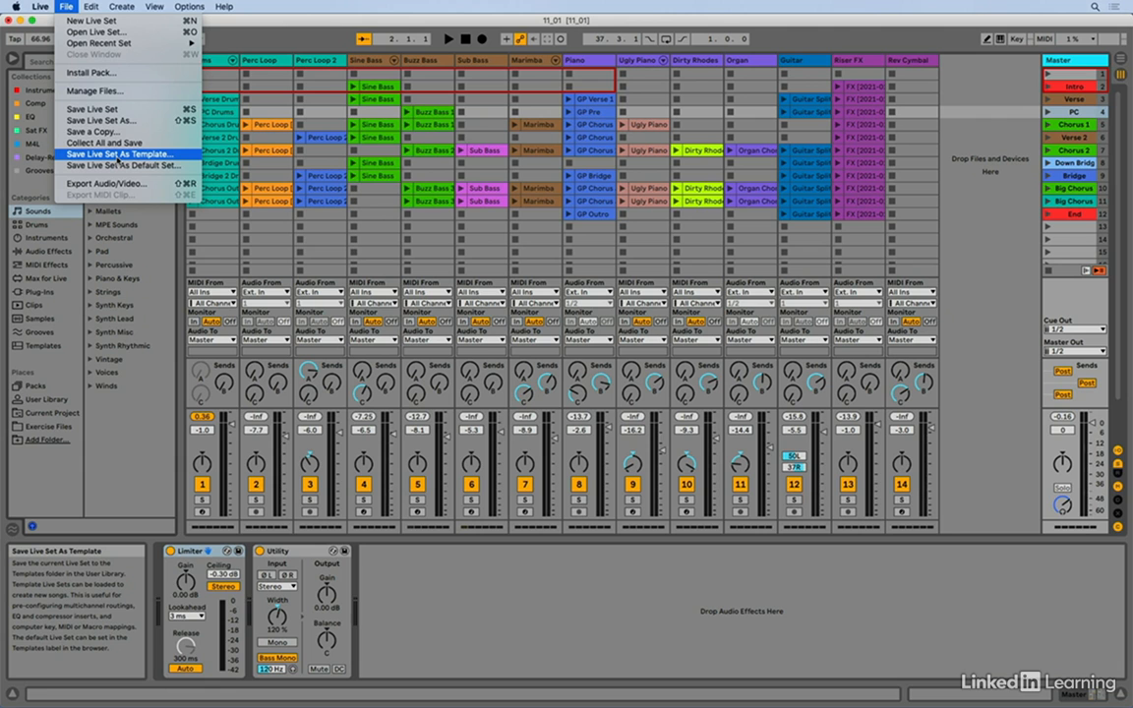